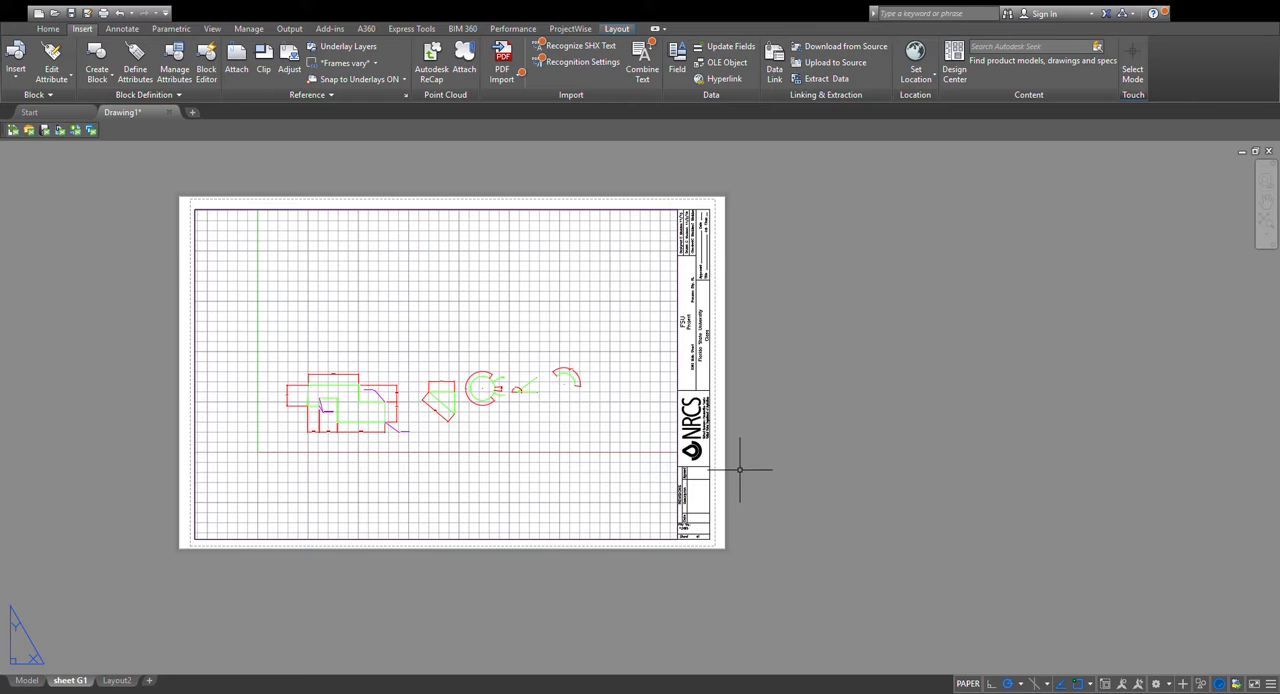
Open the NRCS title block on sheet G1 for in-place reference editing.
scroll(739, 465, "up", 3)
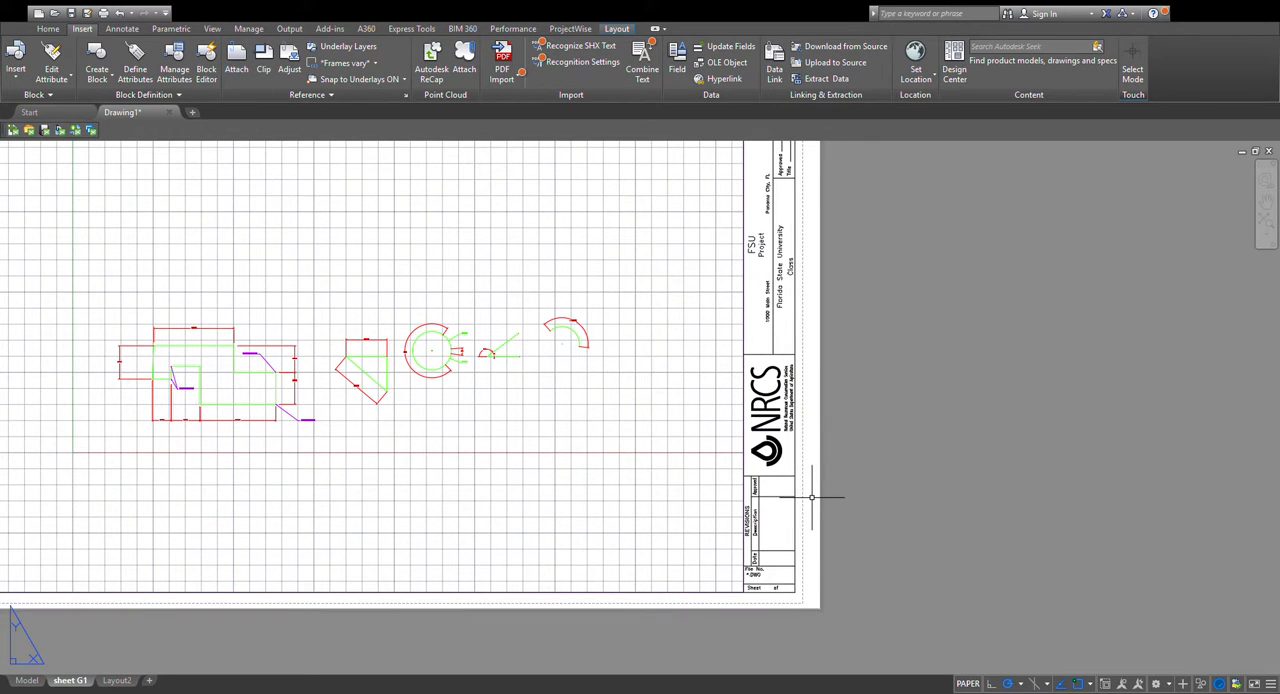
middle_click_drag(813, 492, 836, 538)
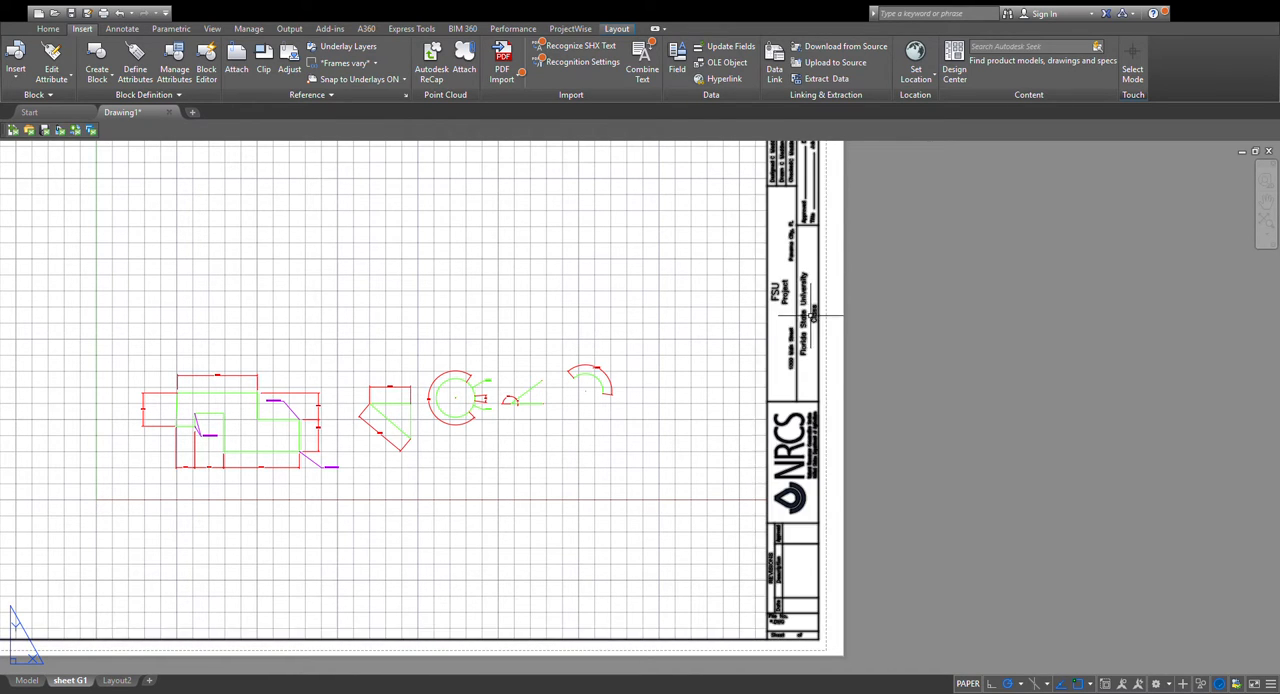
middle_click_drag(780, 462, 817, 432)
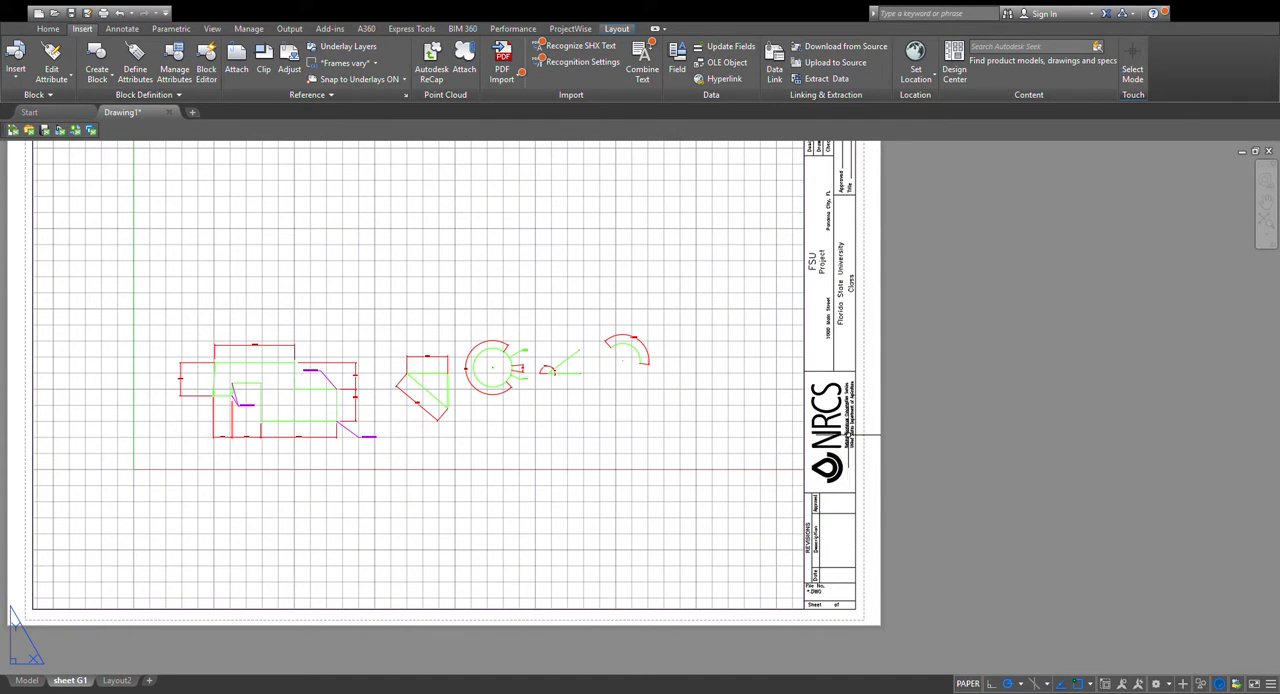
mouse_move(812, 406)
middle_mouse_down()
mouse_move(826, 400)
mouse_move(864, 435)
mouse_move(805, 477)
mouse_move(813, 384)
middle_mouse_up()
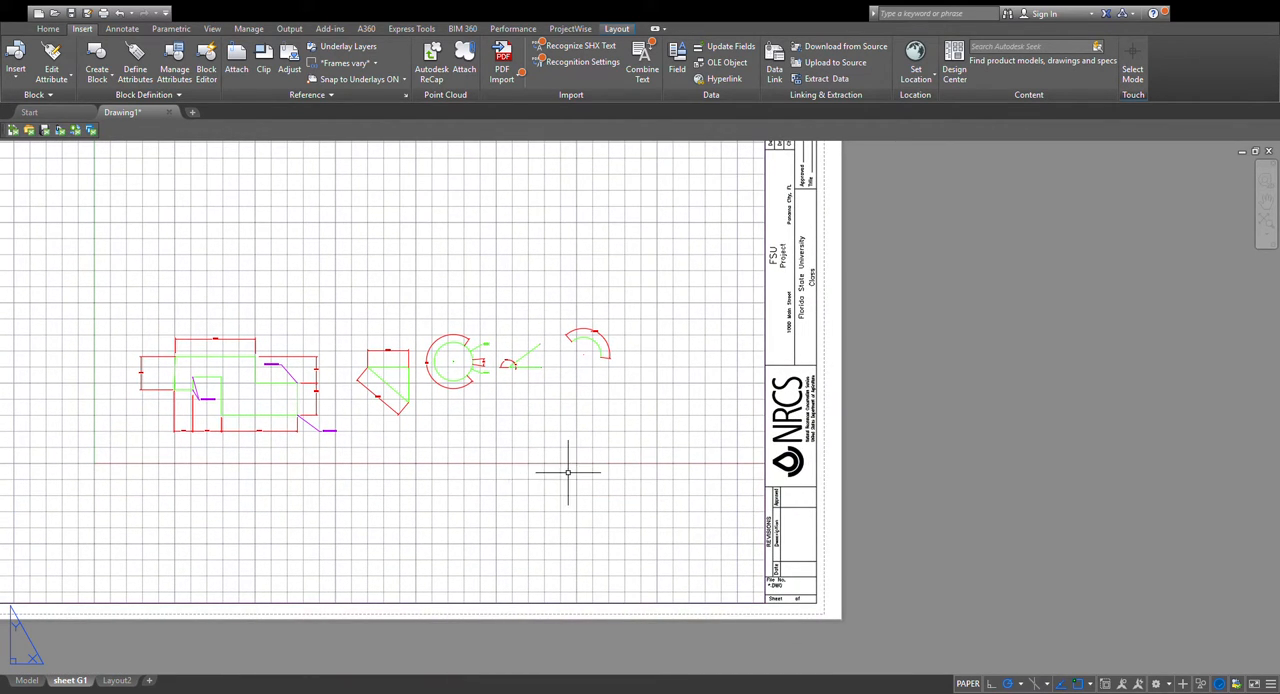
middle_click_drag(568, 472, 500, 464)
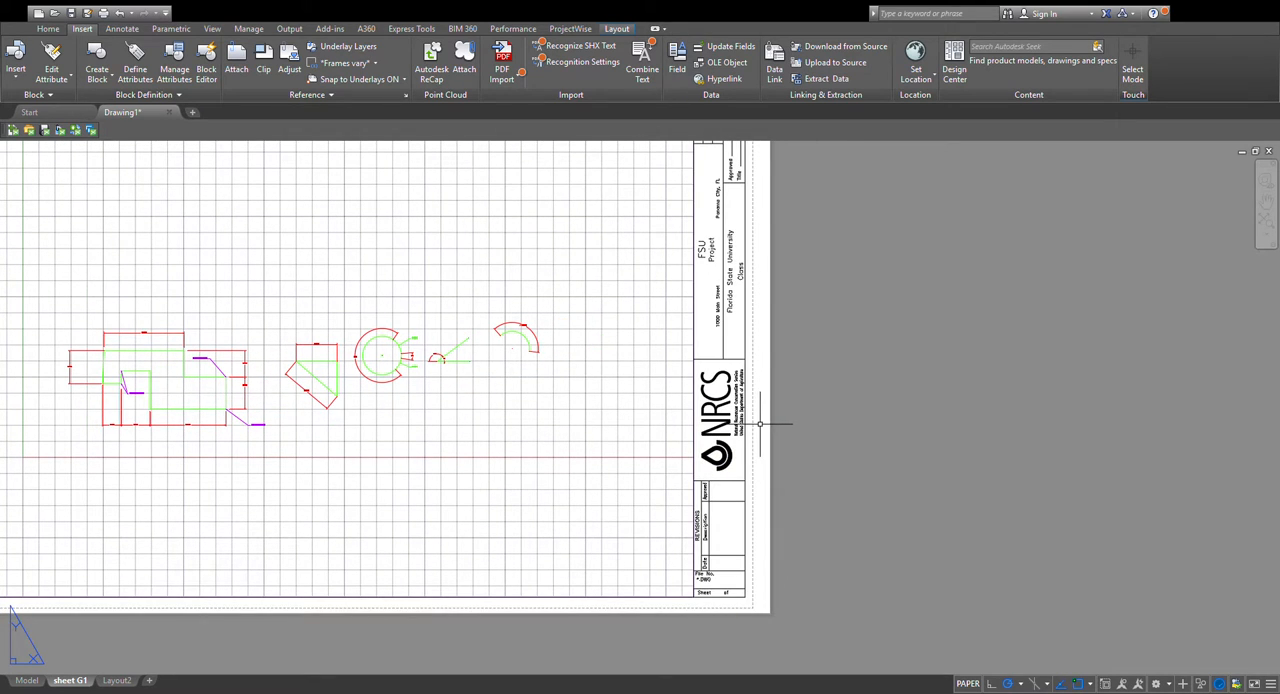
scroll(760, 424, "up", 4)
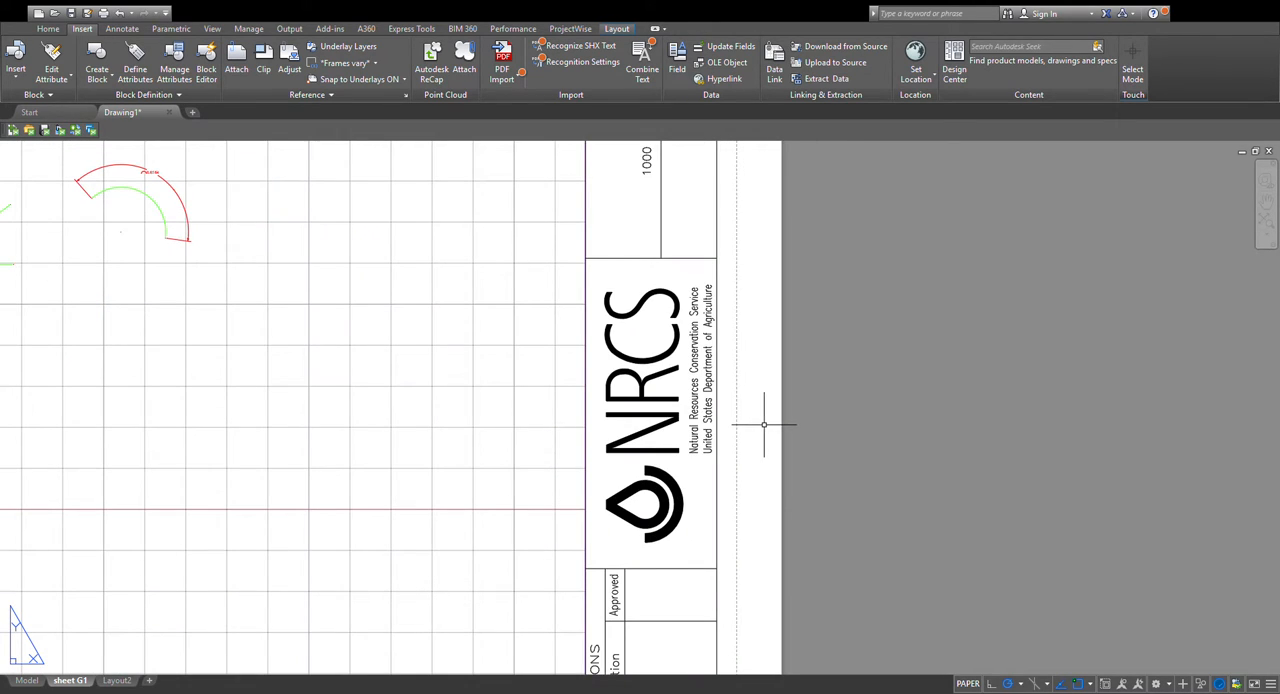
middle_click_drag(765, 424, 867, 449)
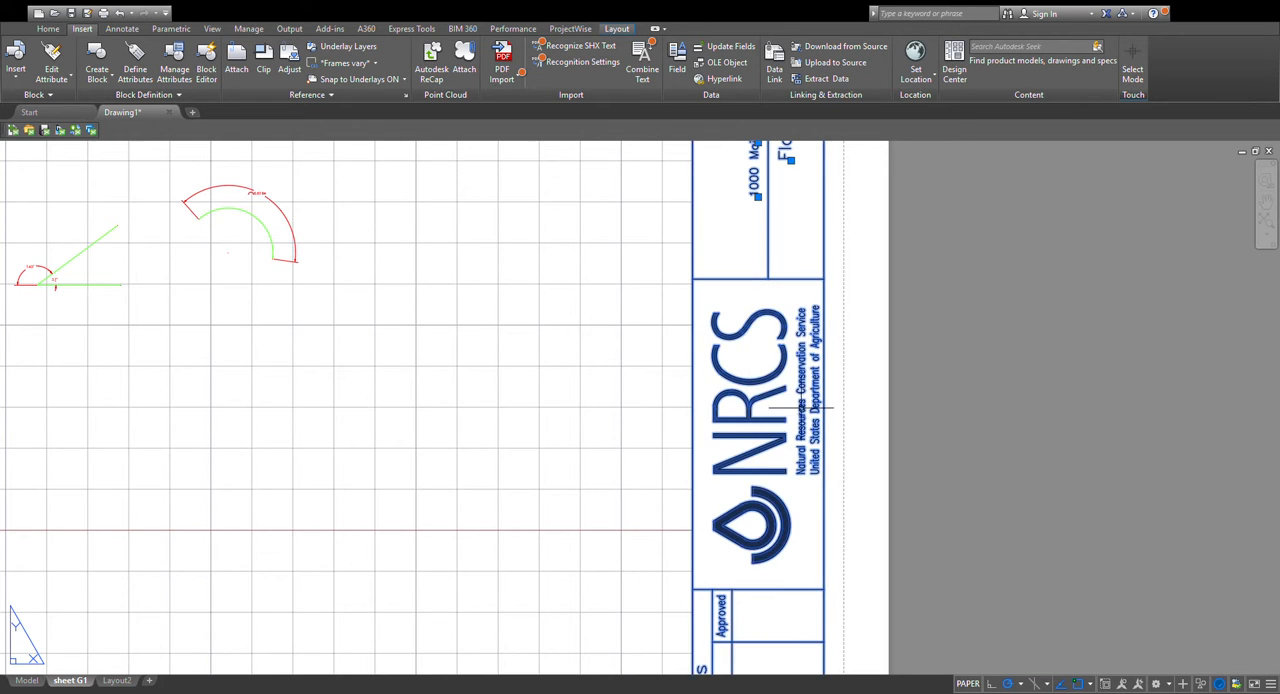
scroll(790, 430, "down", 5)
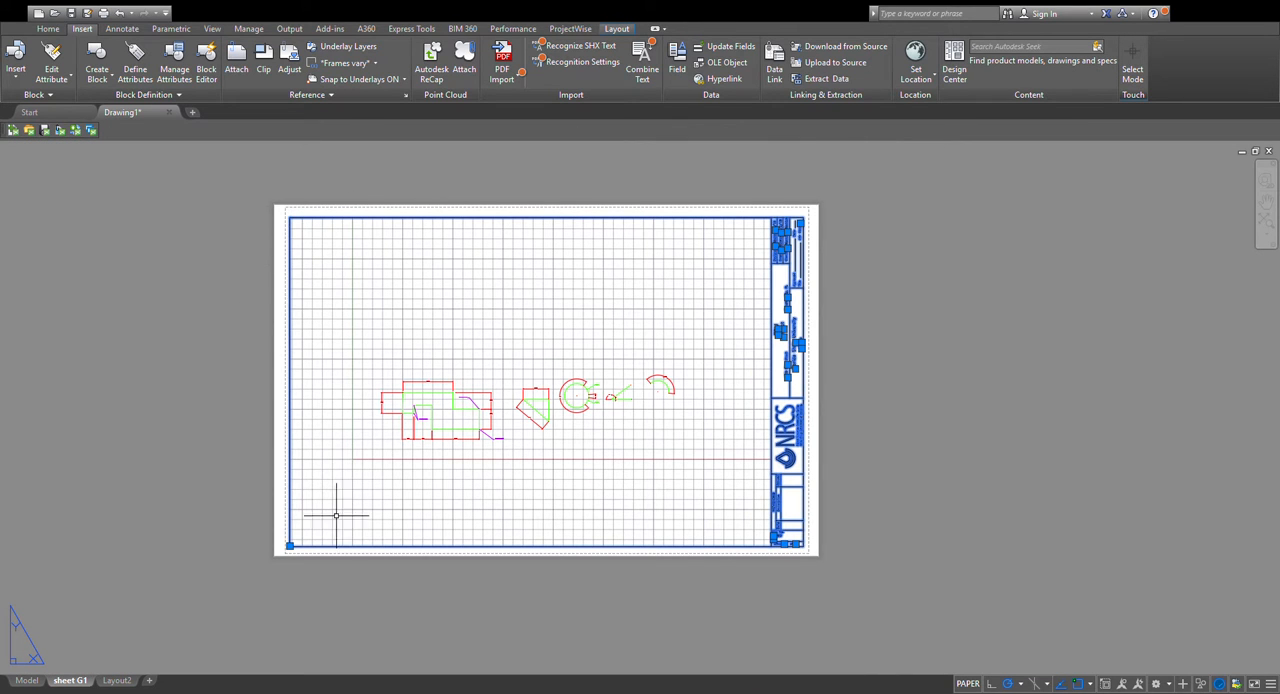
scroll(809, 370, "up", 2)
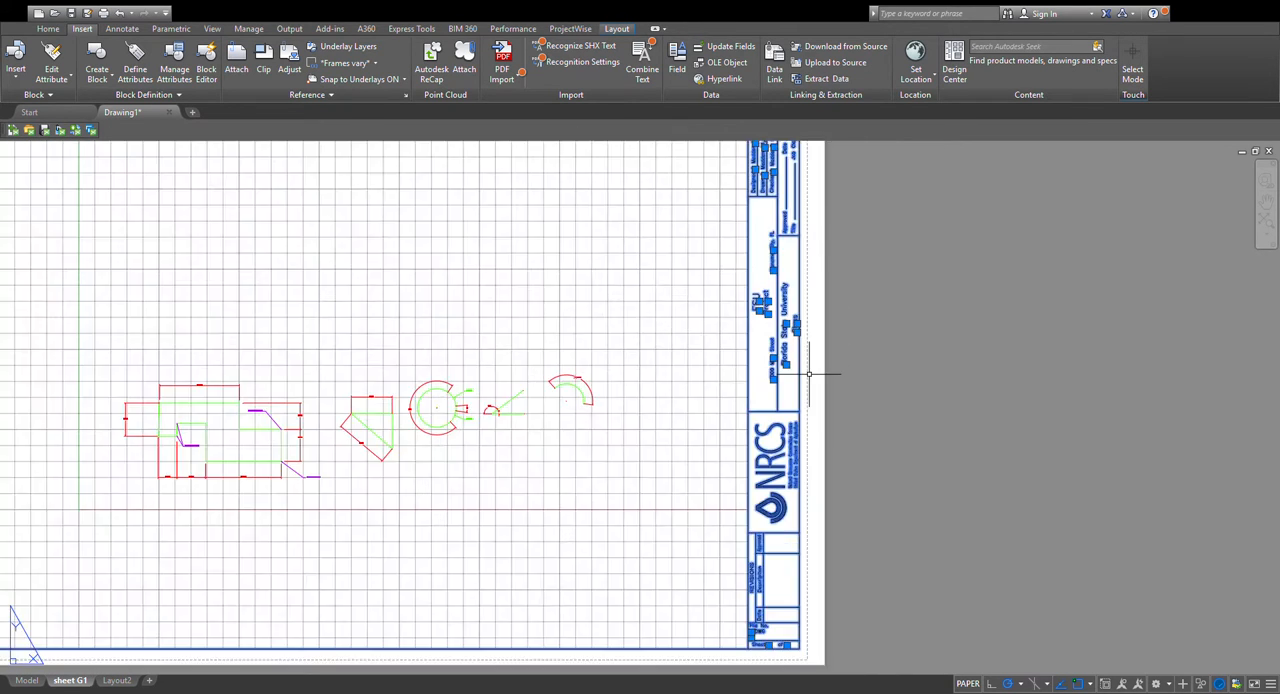
scroll(796, 403, "up", 2)
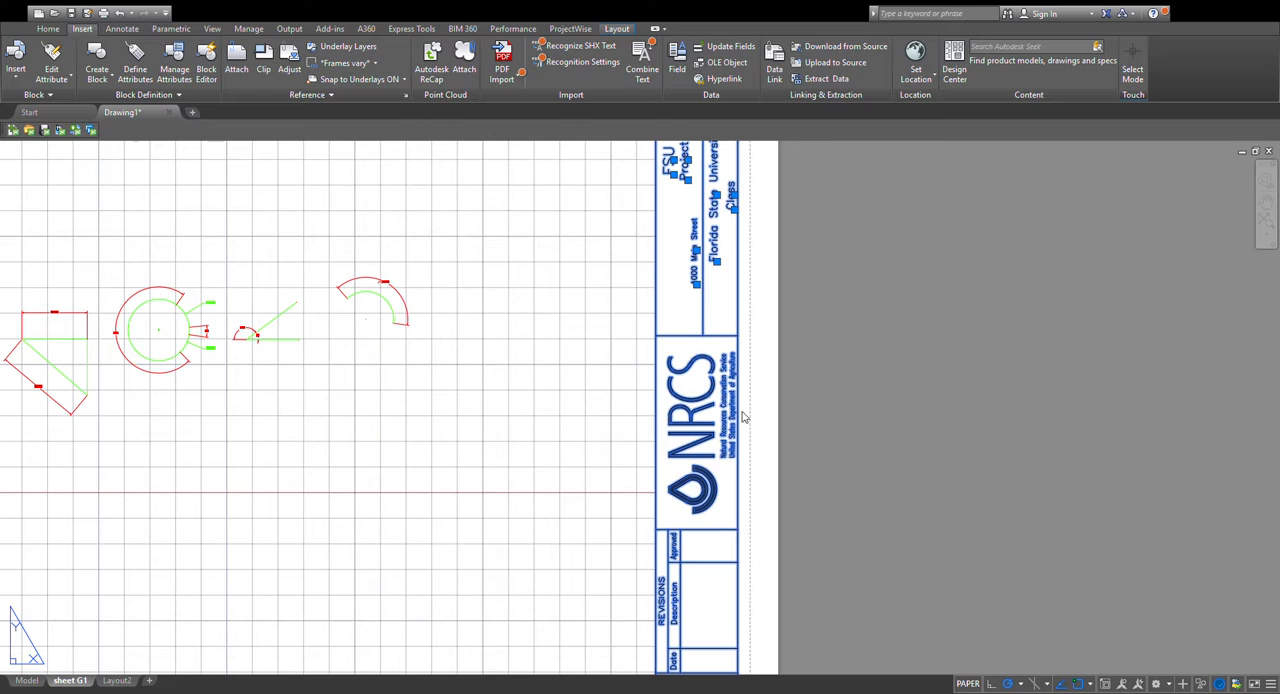
left_click(783, 349)
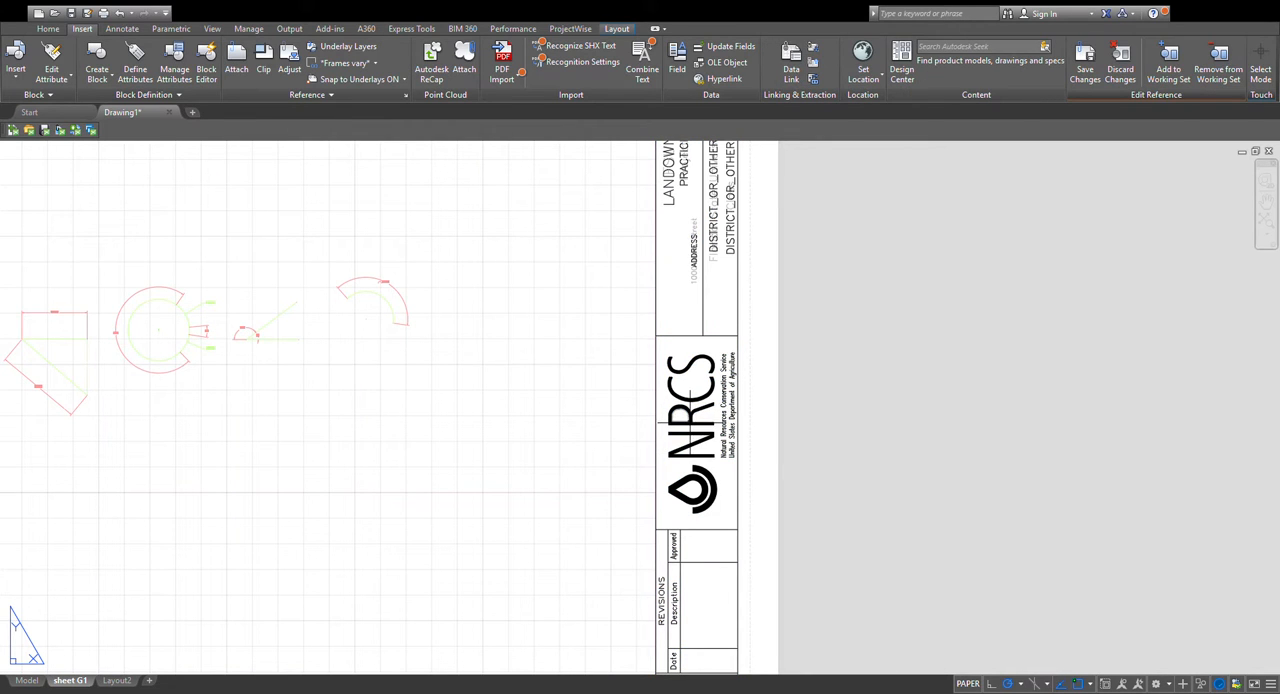
Delete the NRCS lettering and water-drop logo from the title block's logo cell.
left_click(668, 425)
scroll(705, 426, "up", 2)
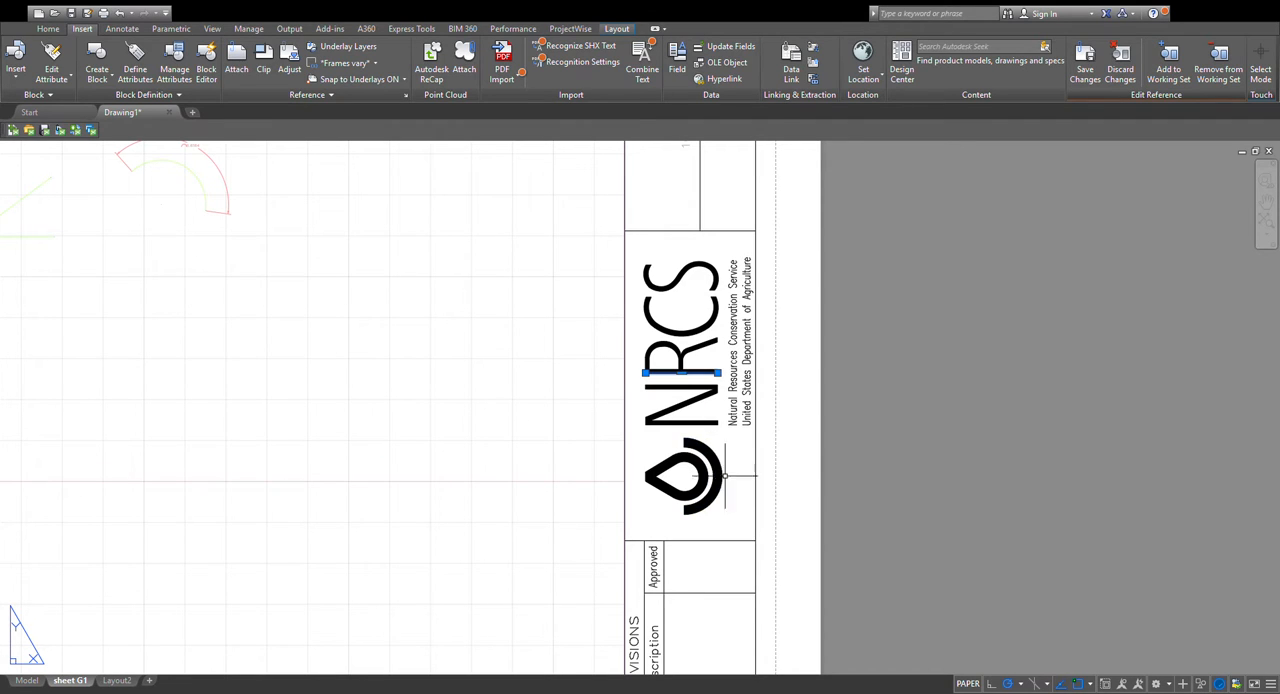
key("Escape")
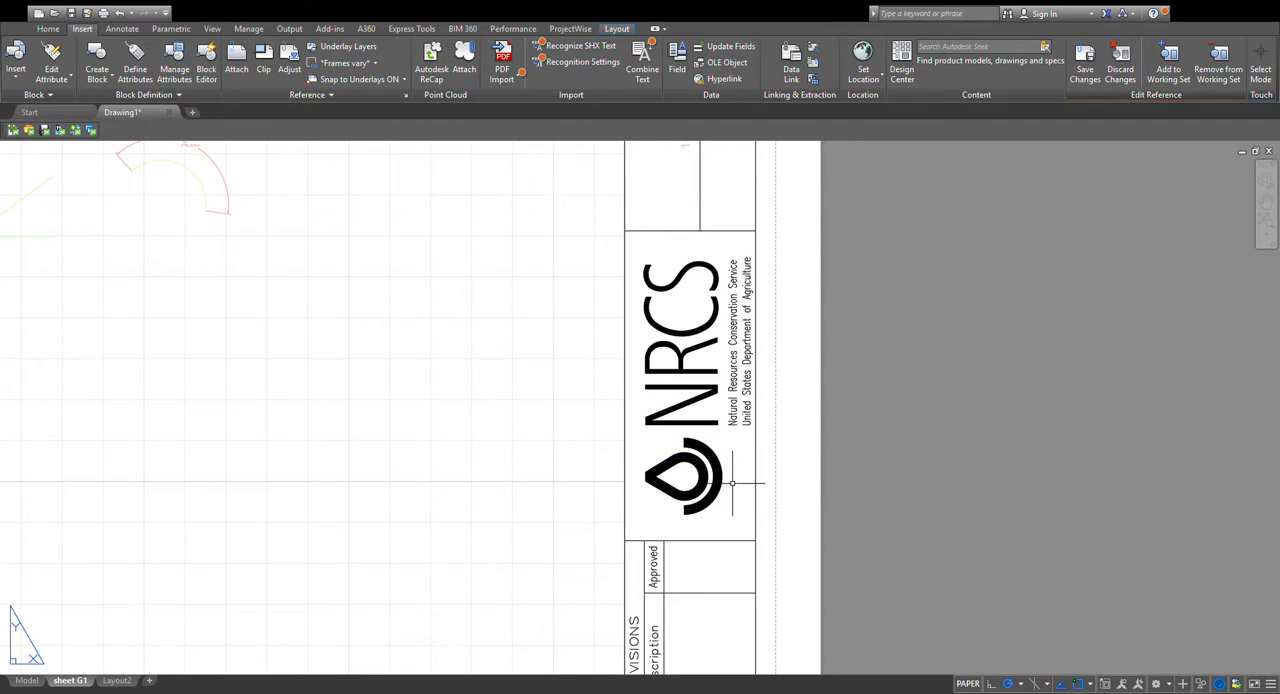
mouse_move(731, 520)
left_mouse_down()
mouse_move(668, 432)
mouse_move(648, 310)
mouse_move(660, 283)
mouse_move(695, 270)
left_mouse_up()
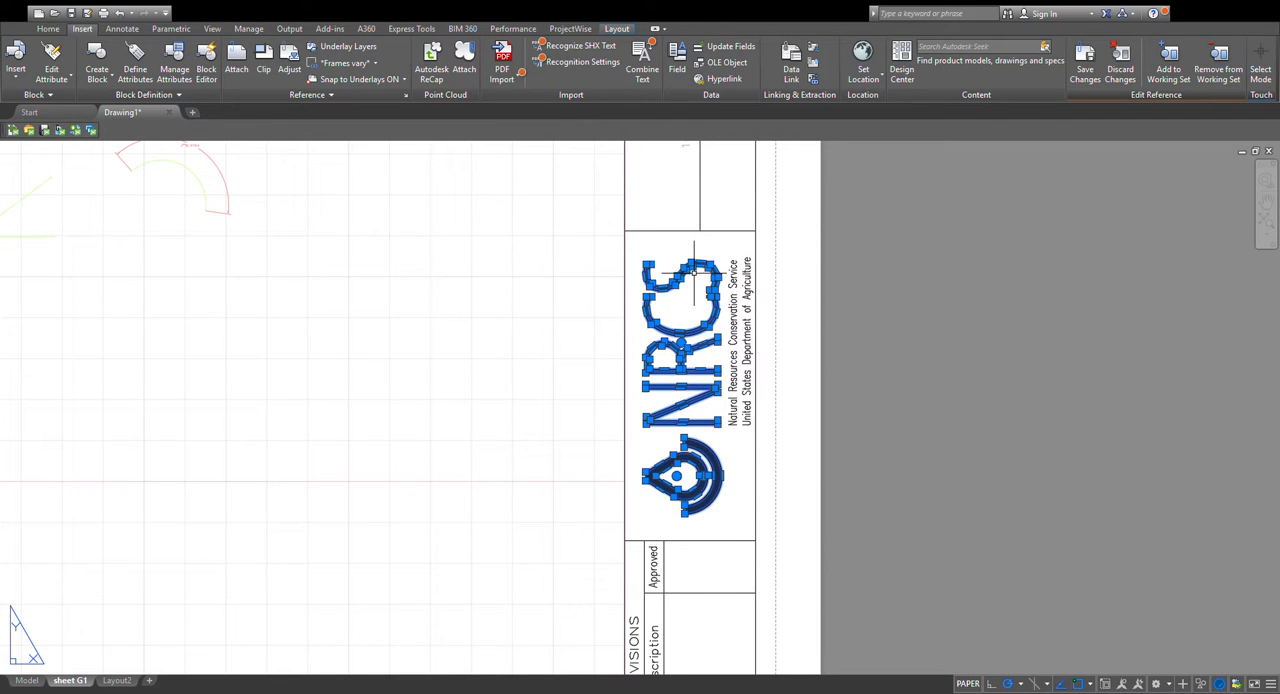
key("Delete")
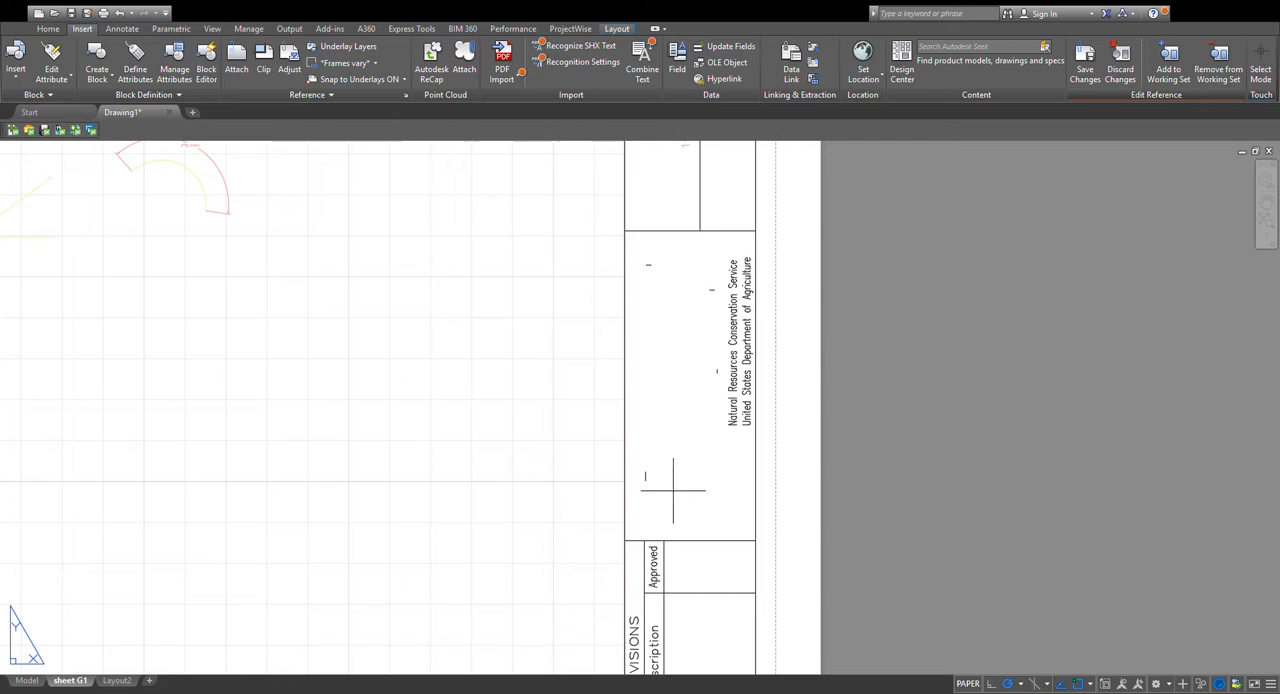
Delete the stray line fragments left over from the logo in the title block cell.
left_click_drag(673, 489, 646, 461)
key("Delete")
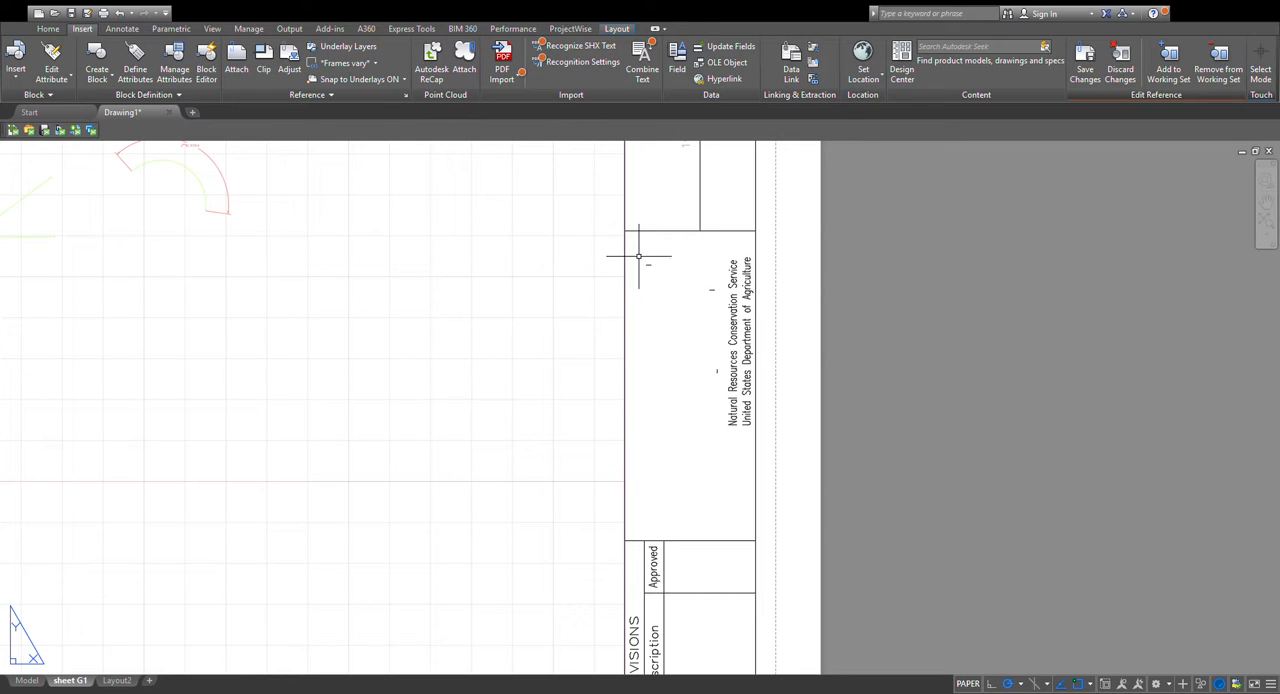
left_click_drag(639, 257, 666, 272)
left_click(648, 265)
key("Delete")
Replace the "Natural Resources Conservation Service" text with "Team Name".
left_click(734, 310)
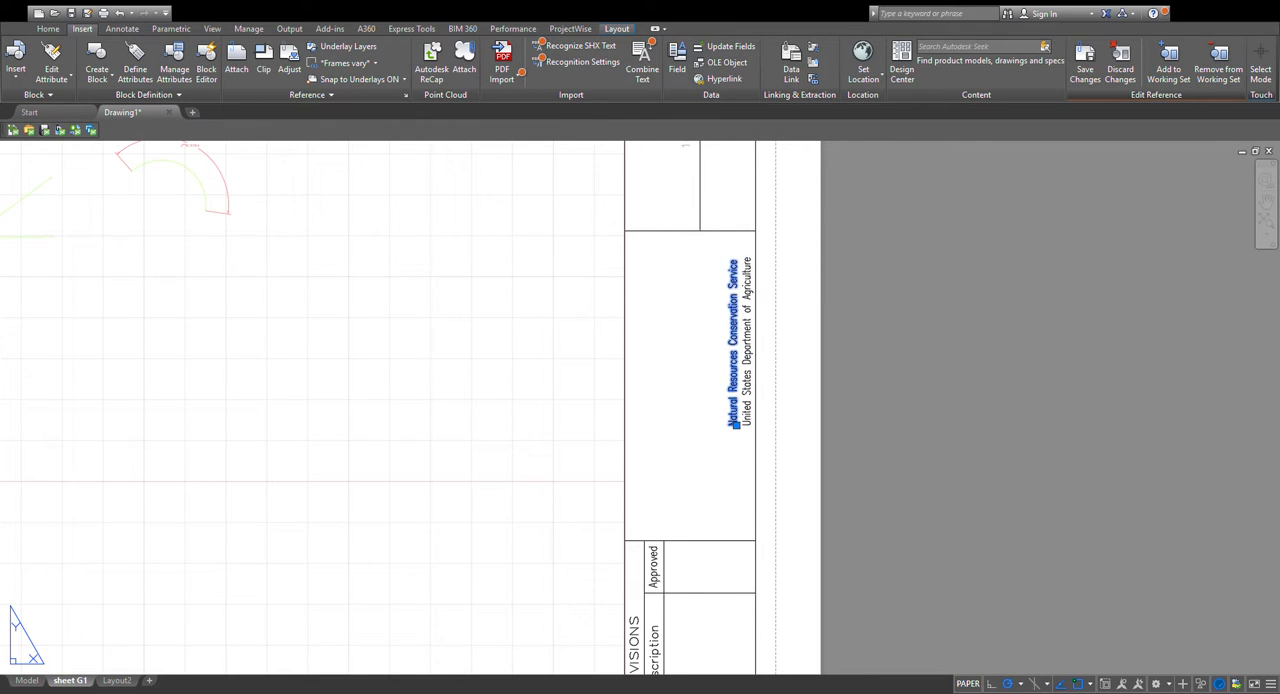
double_click(735, 318)
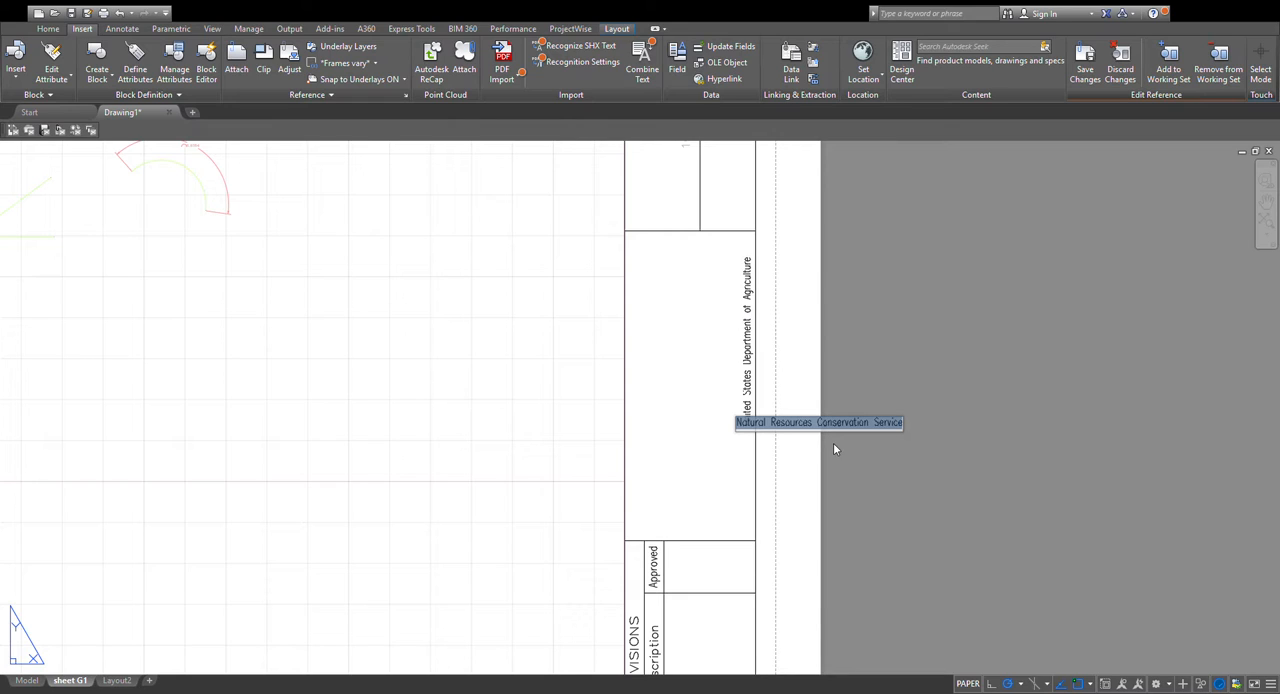
key("Delete")
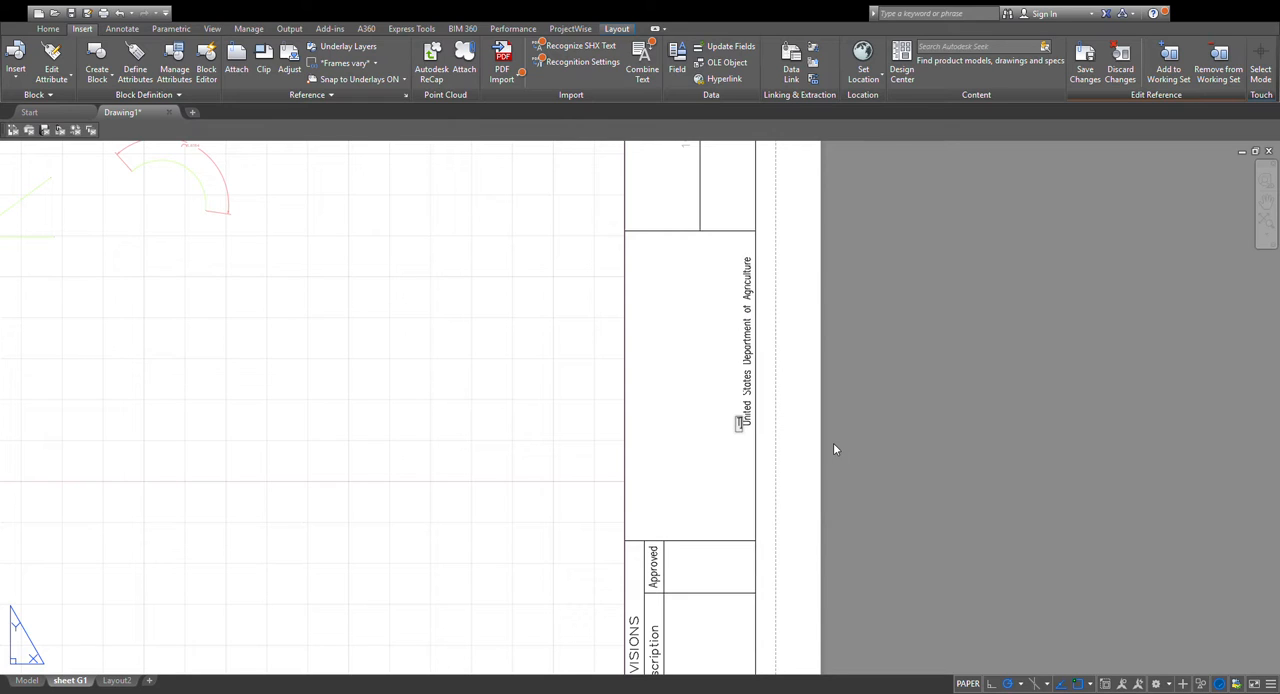
type("Team Name")
key("Return")
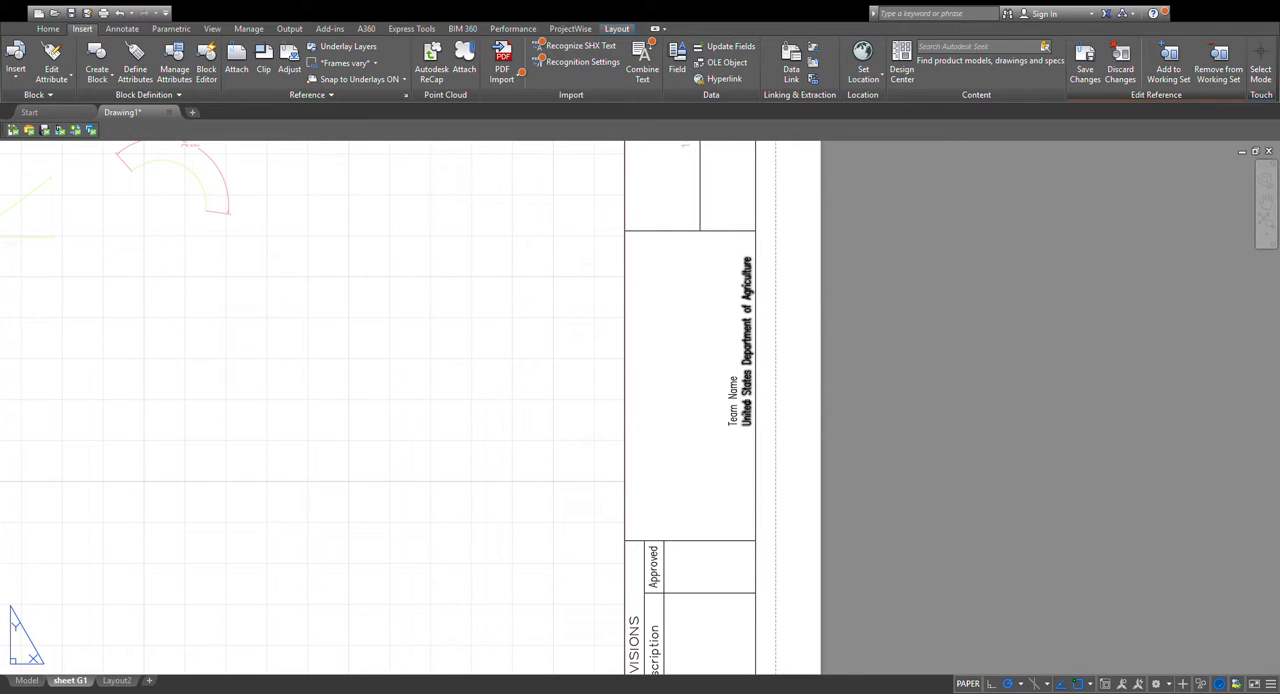
Replace the "United States Department of Agriculture" text with "Florida State University".
double_click(746, 410)
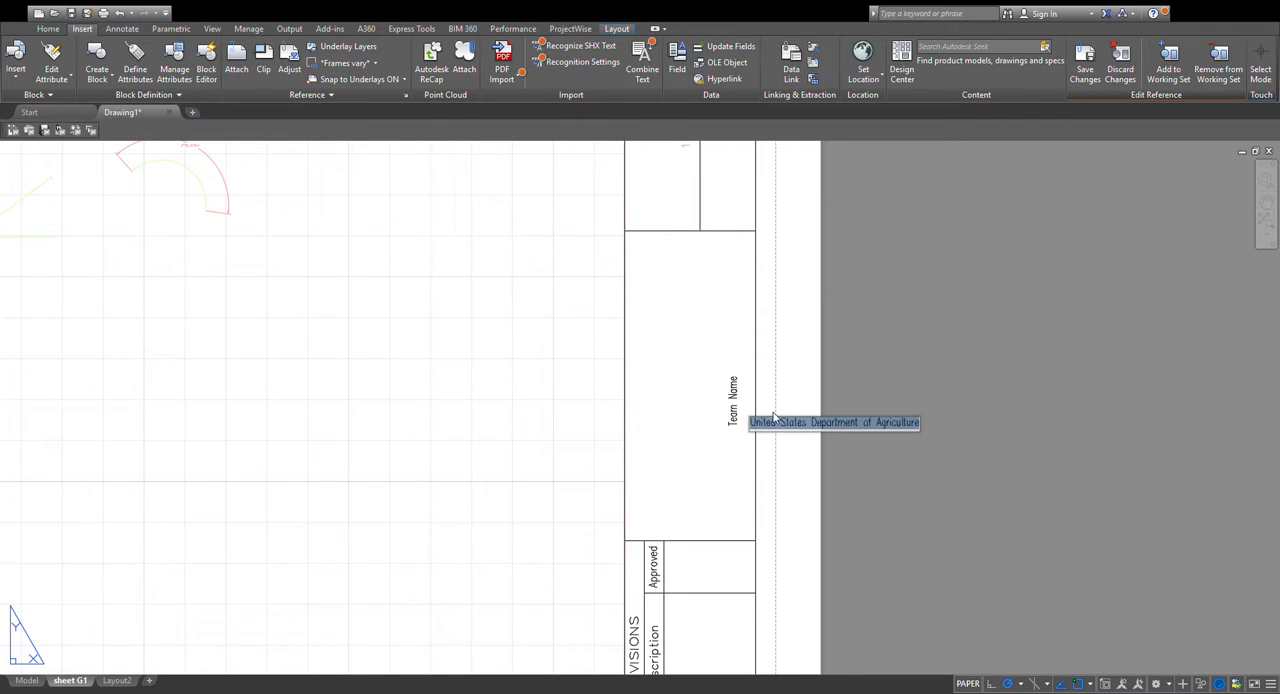
key("BackSpace")
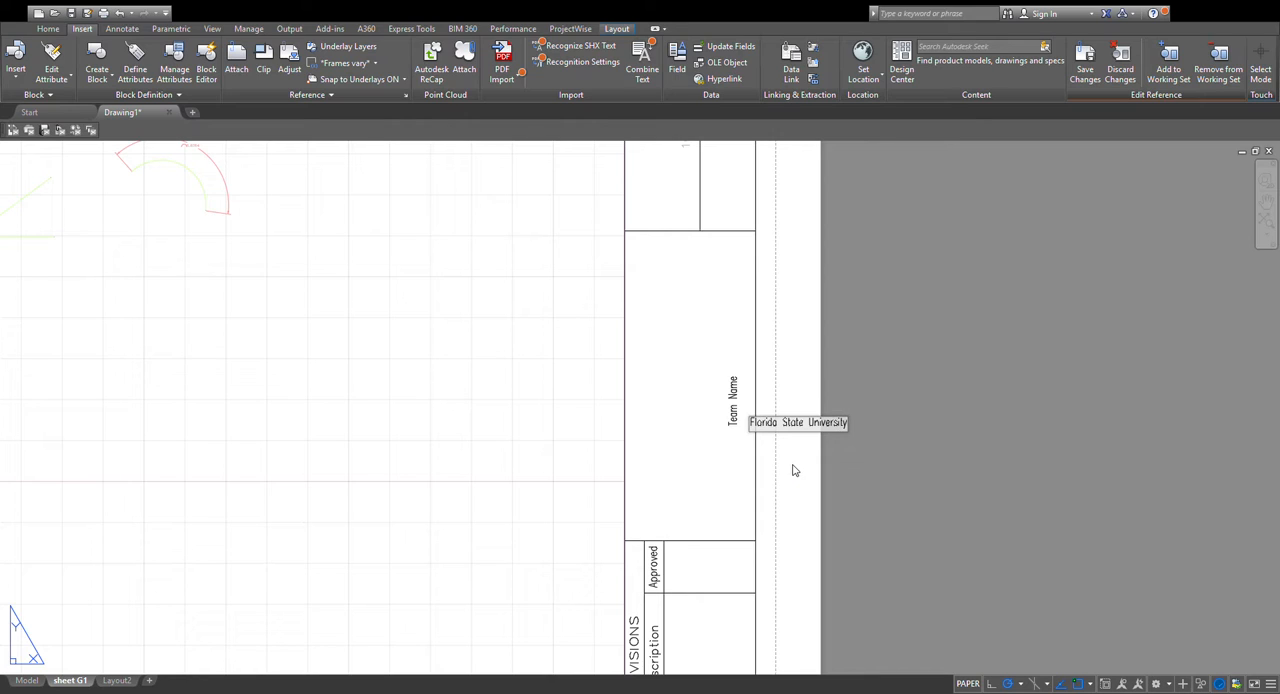
left_click(874, 461)
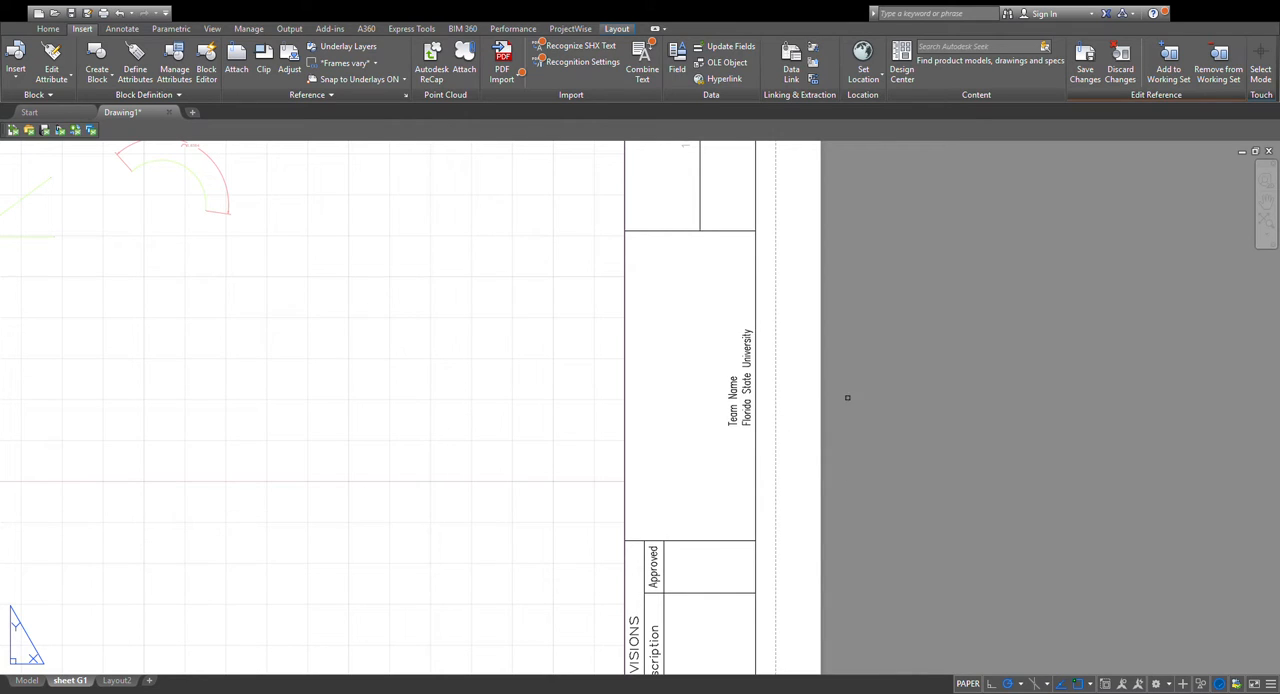
Move the "Team Name" and "Florida State University" texts away from the border into the middle of the emptied logo cell.
double_click(731, 415)
left_click(733, 424)
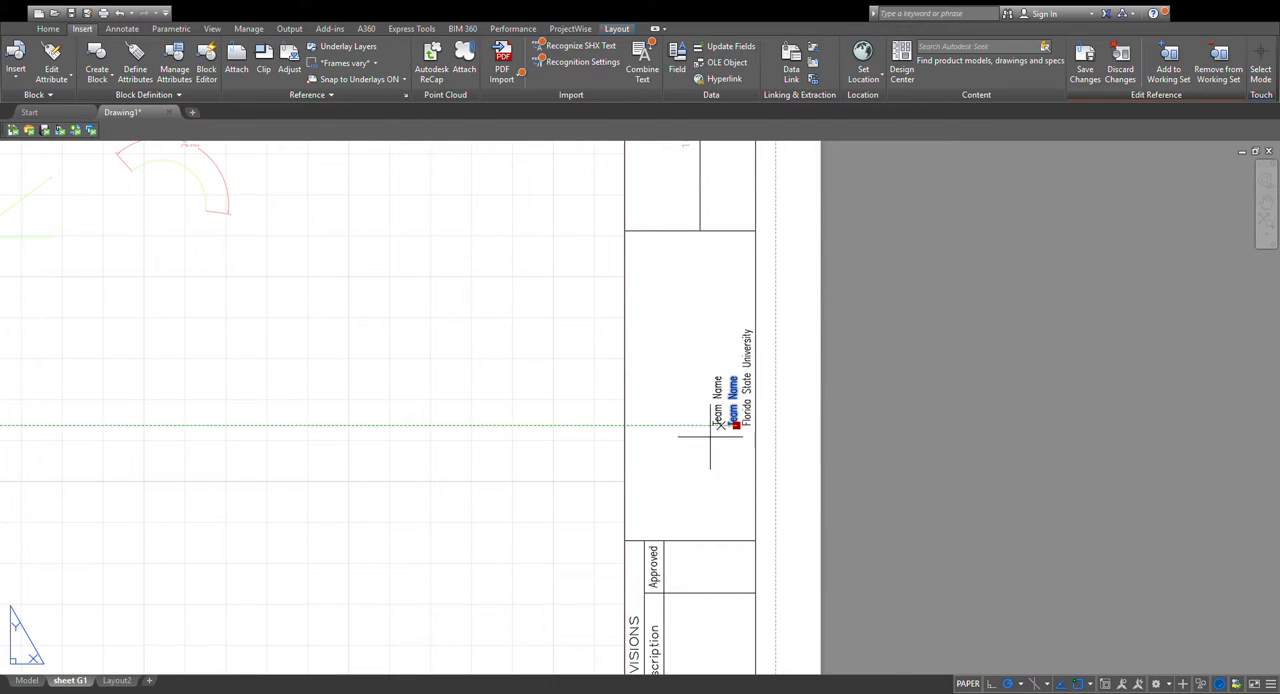
left_click(669, 402)
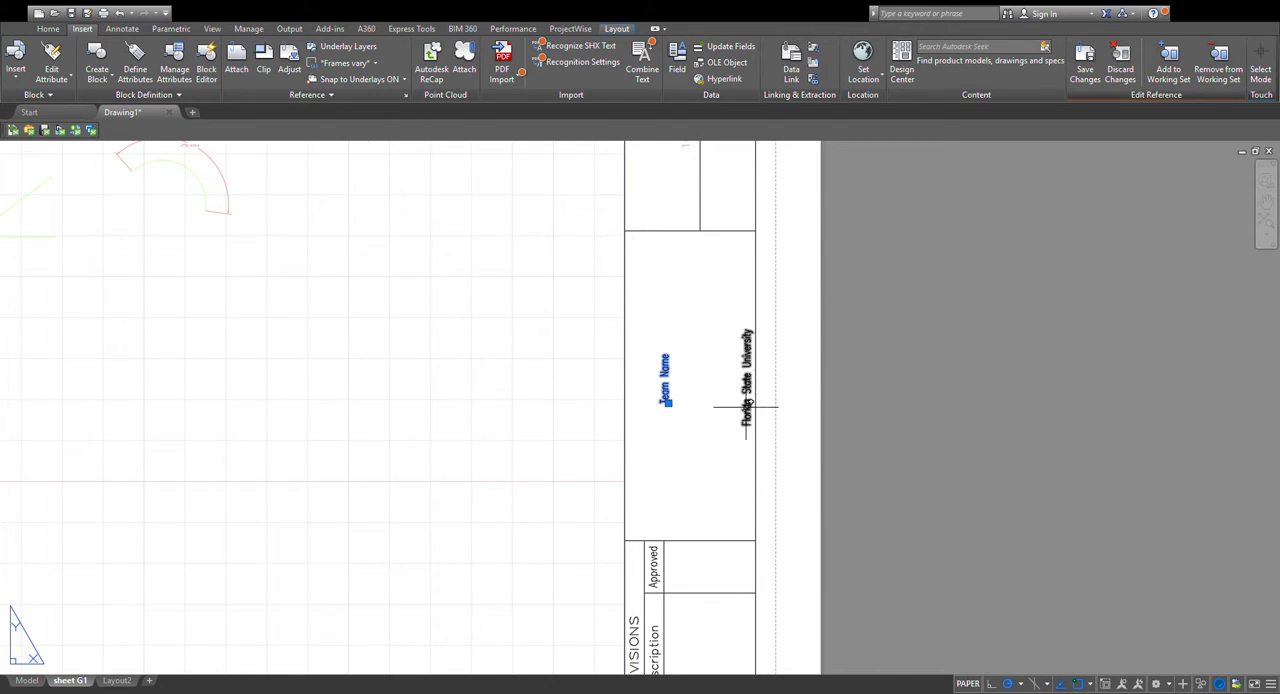
left_click(757, 430)
left_click(750, 425)
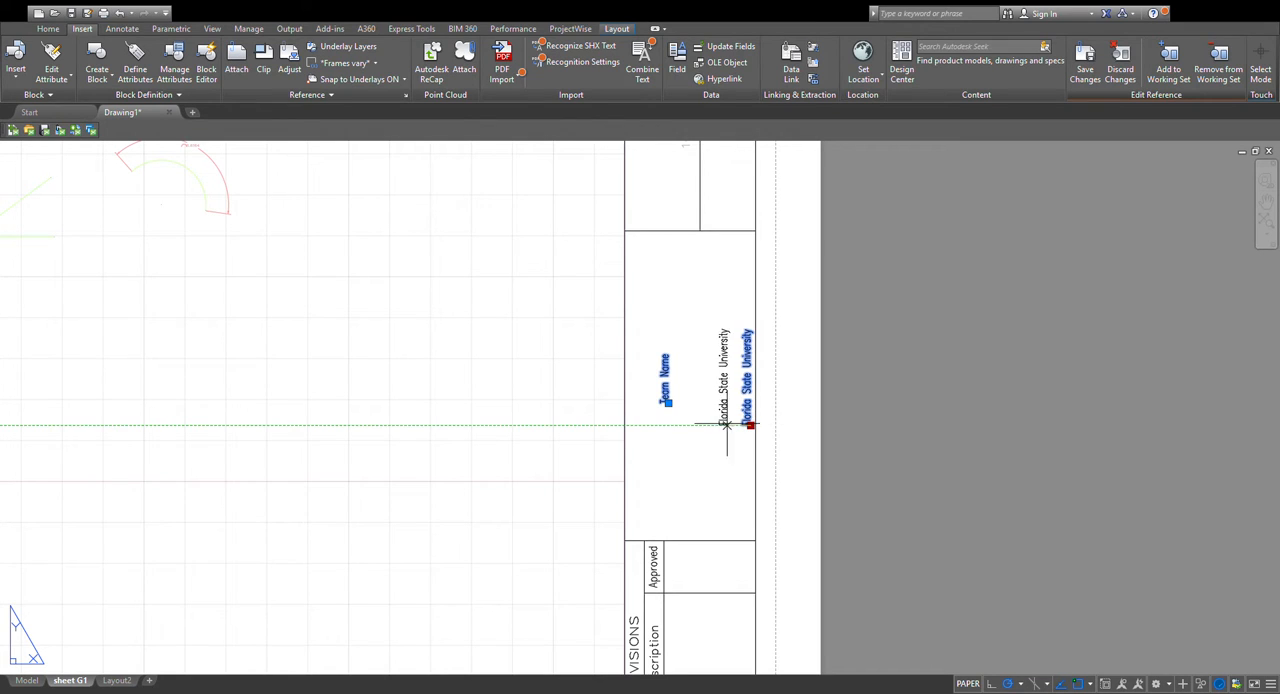
left_click(697, 425)
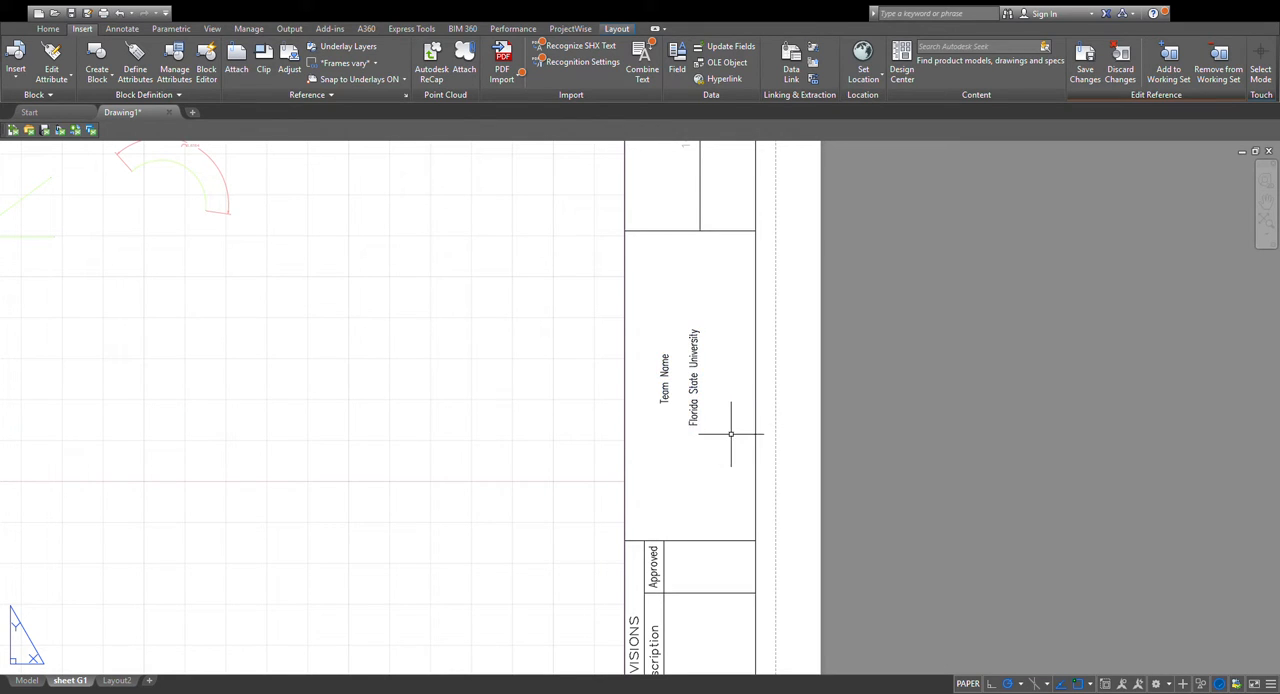
left_click(665, 398)
double_click(665, 399)
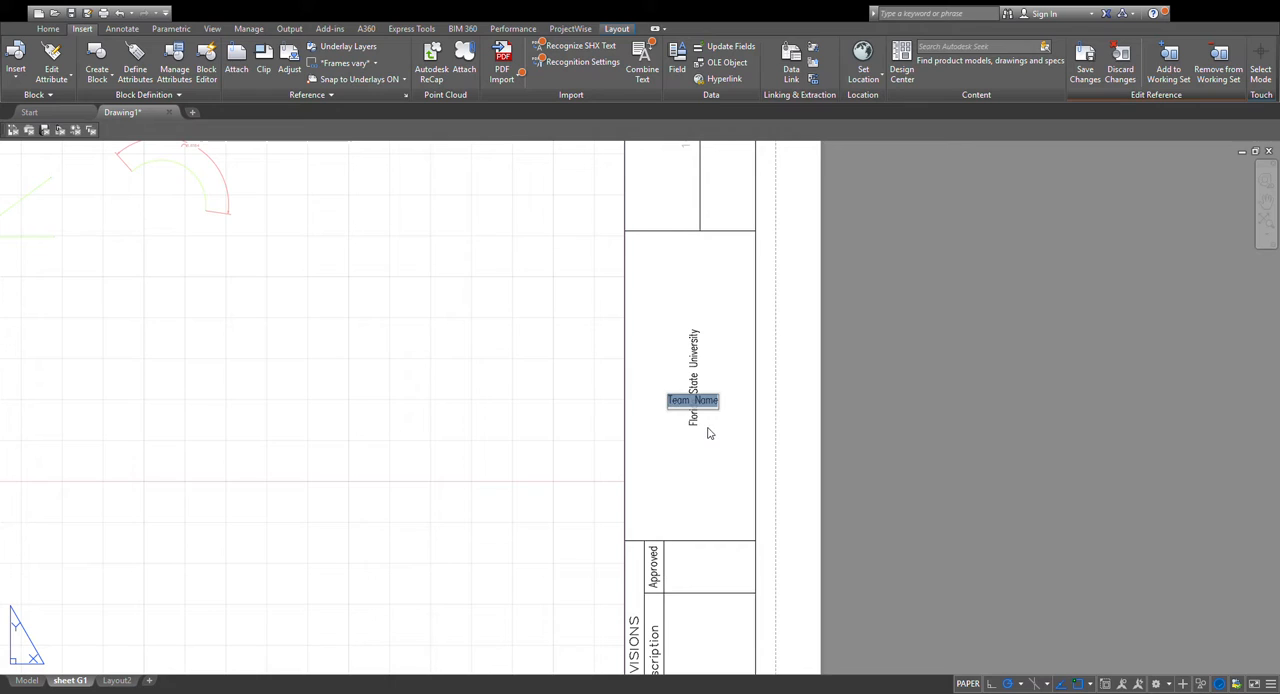
left_click(704, 426)
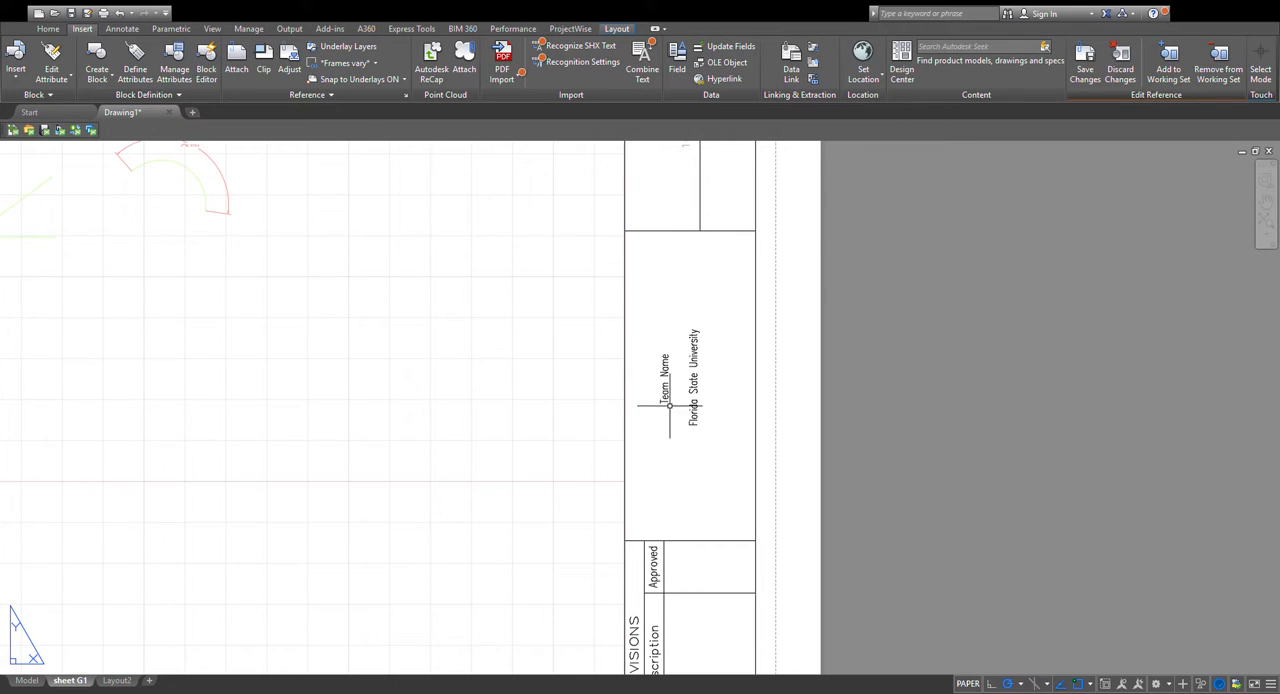
Scale up the "Team Name" text and center it lengthwise in the logo cell above "Florida State University".
left_click(667, 402)
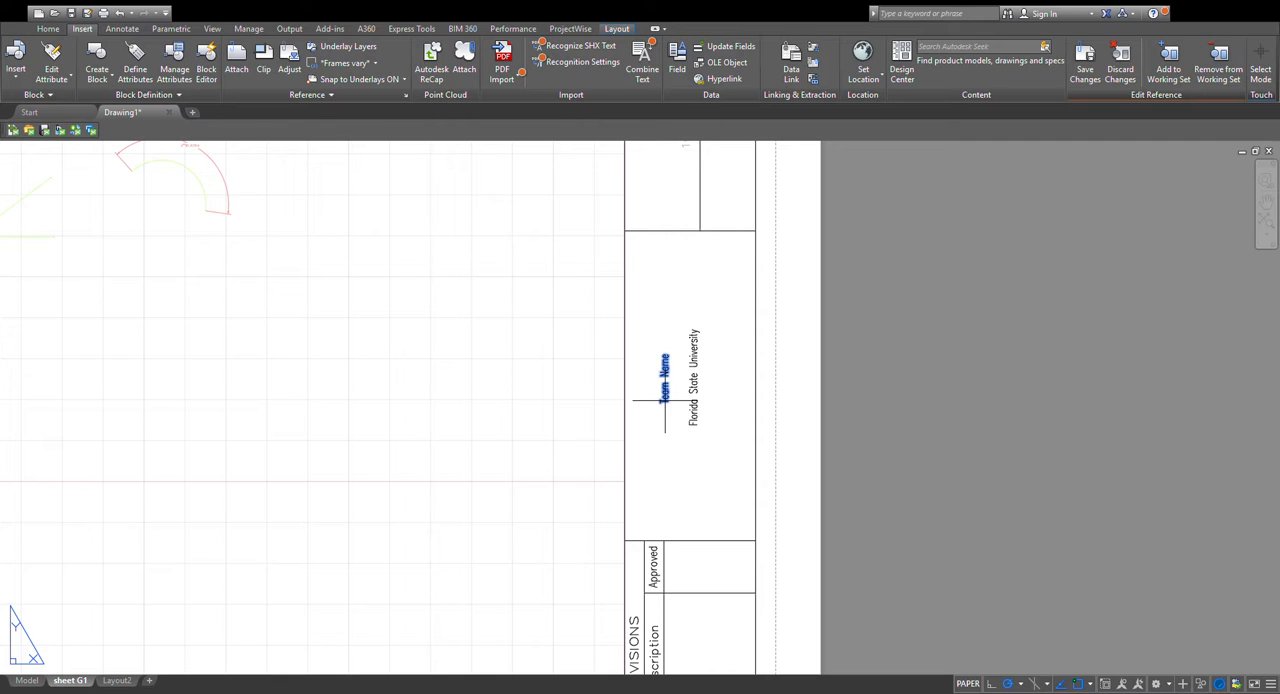
left_click(664, 400)
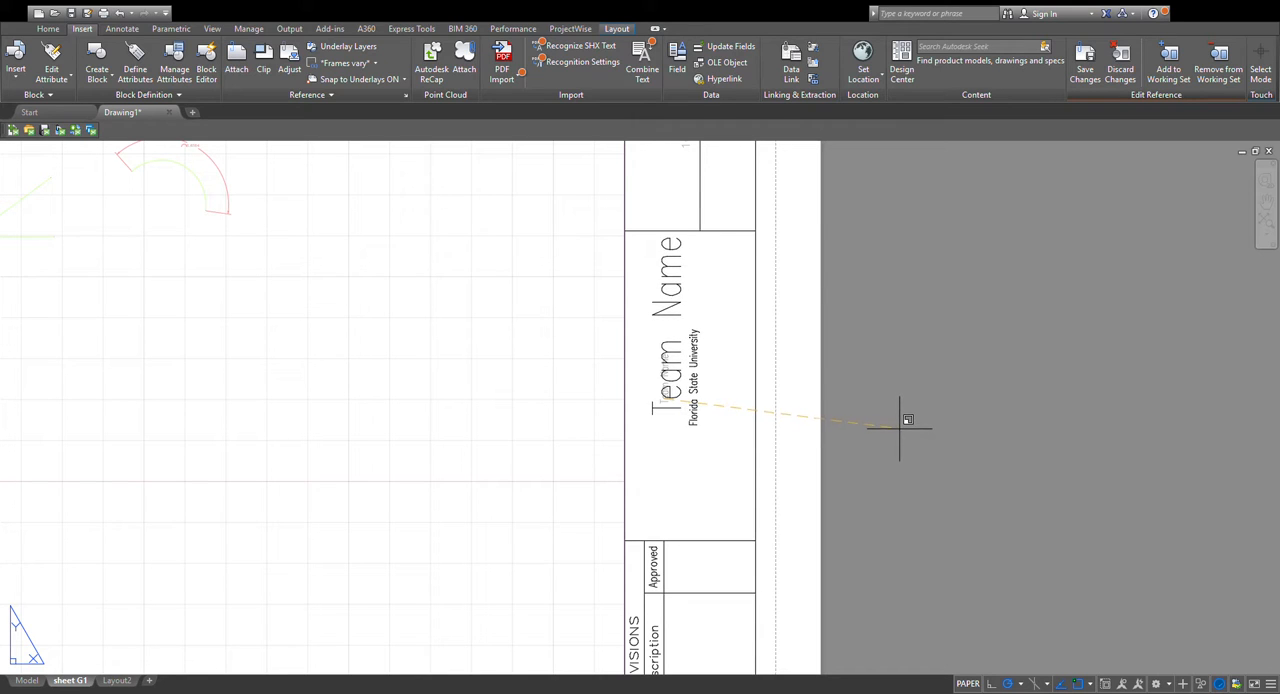
key("Escape")
left_click(668, 405)
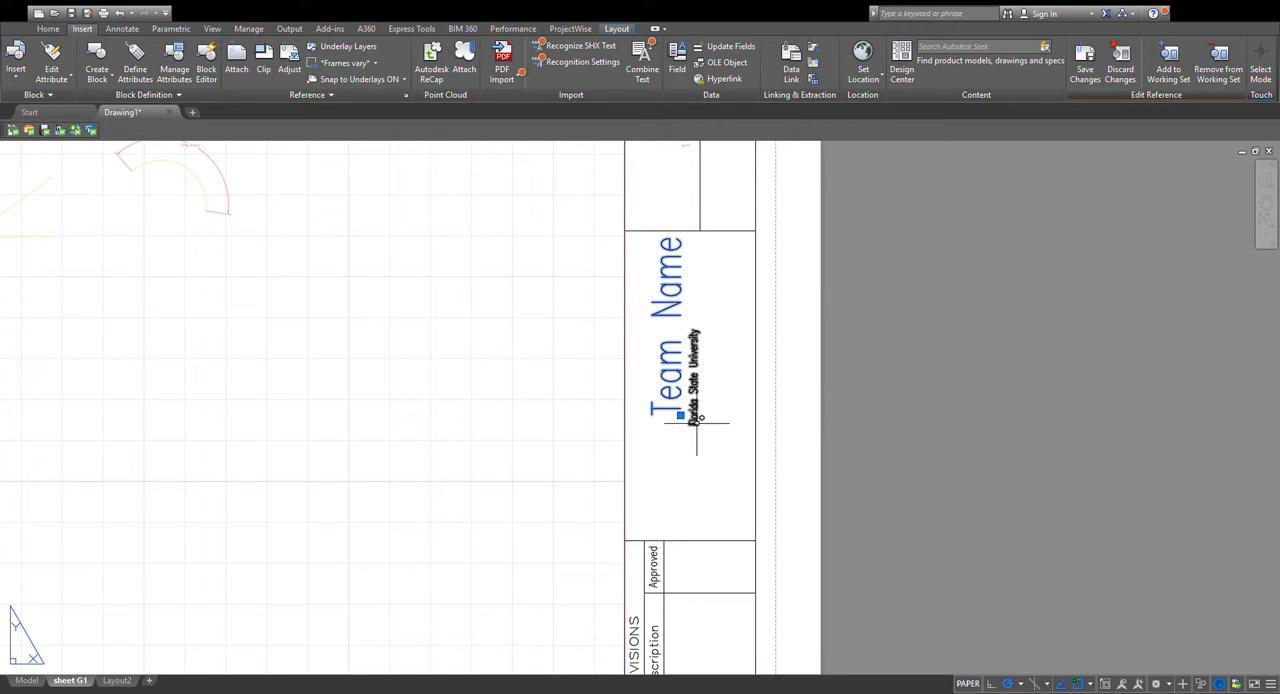
left_click(679, 414)
left_click(680, 460)
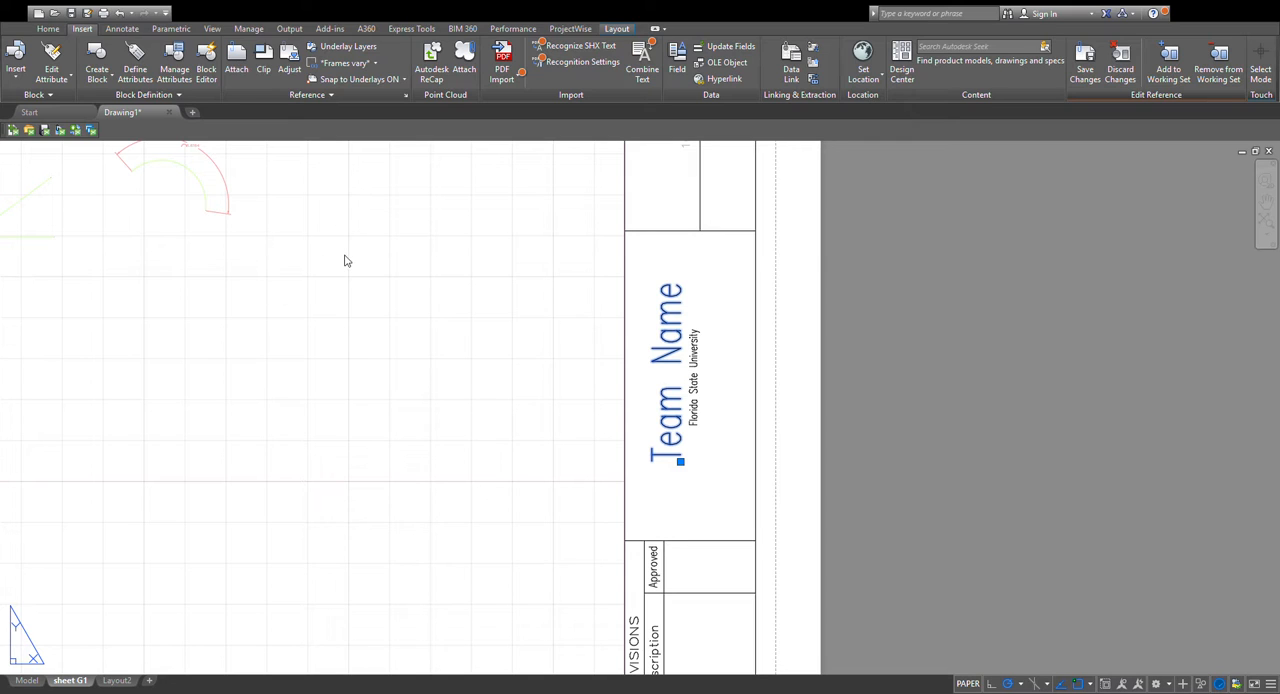
key("Delete")
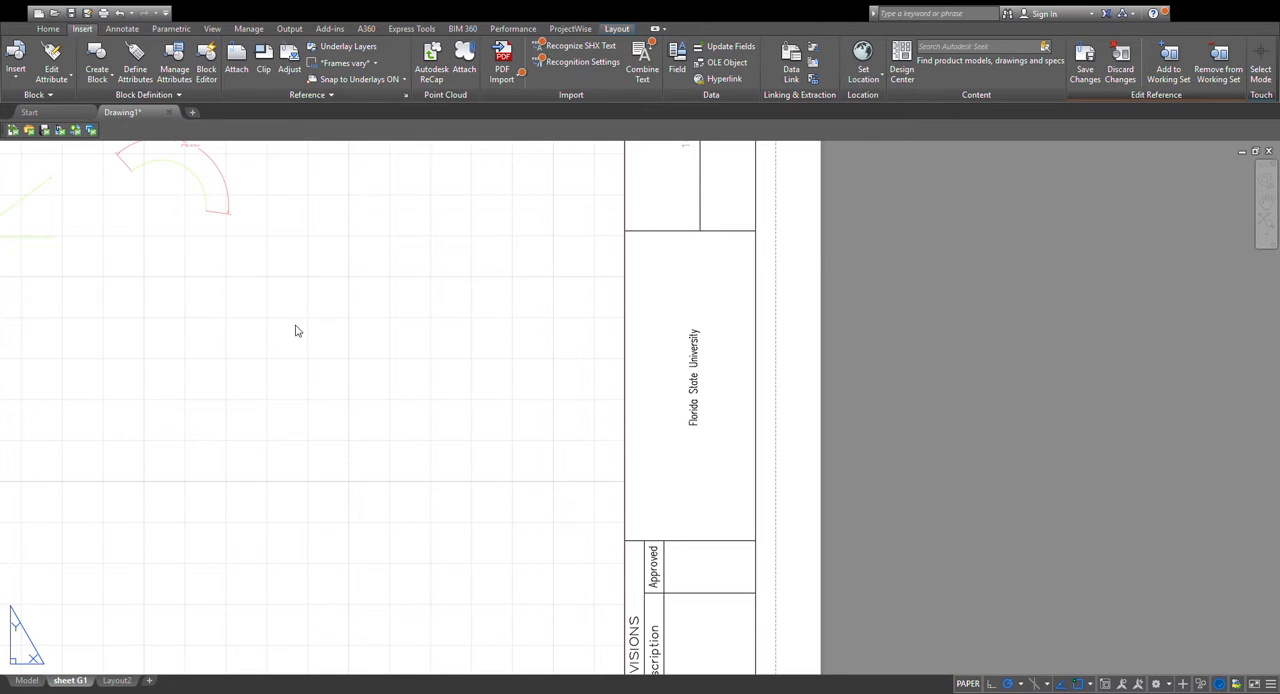
key("ctrl+z")
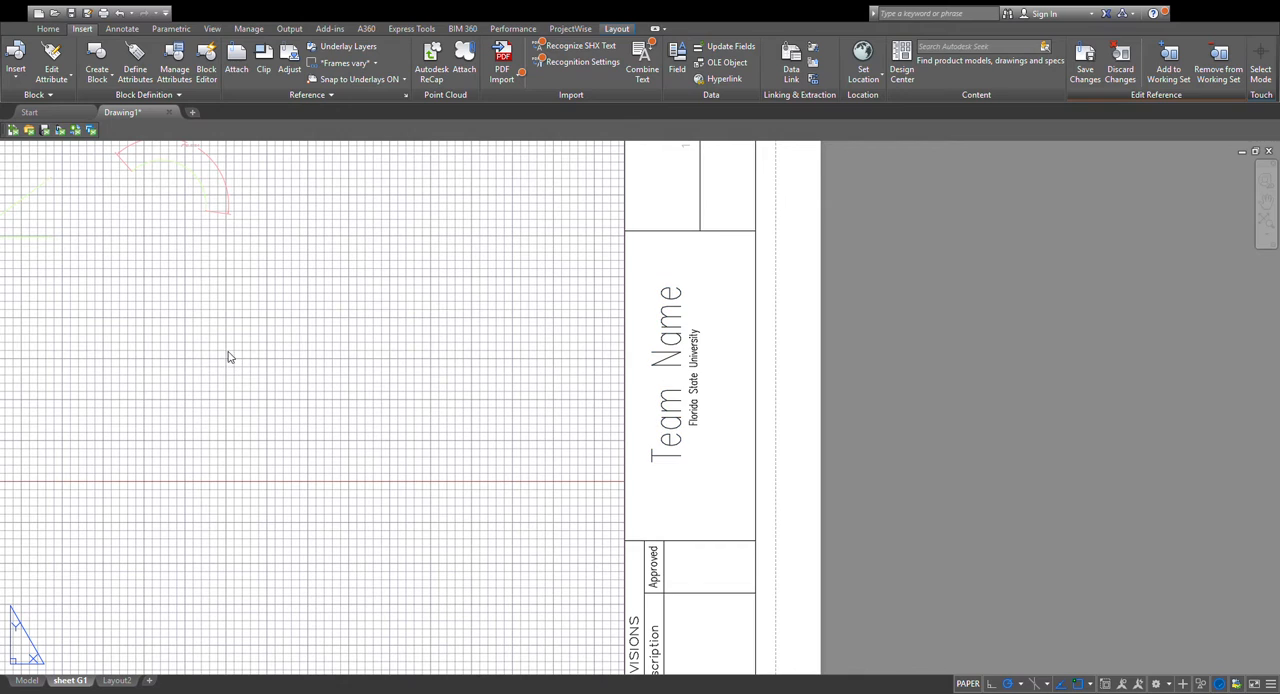
Change the "Team Name" text to a larger, heavier sans-serif font in the logo cell.
key("ctrl+z")
key("ctrl+z")
key("ctrl+z")
key("ctrl+z")
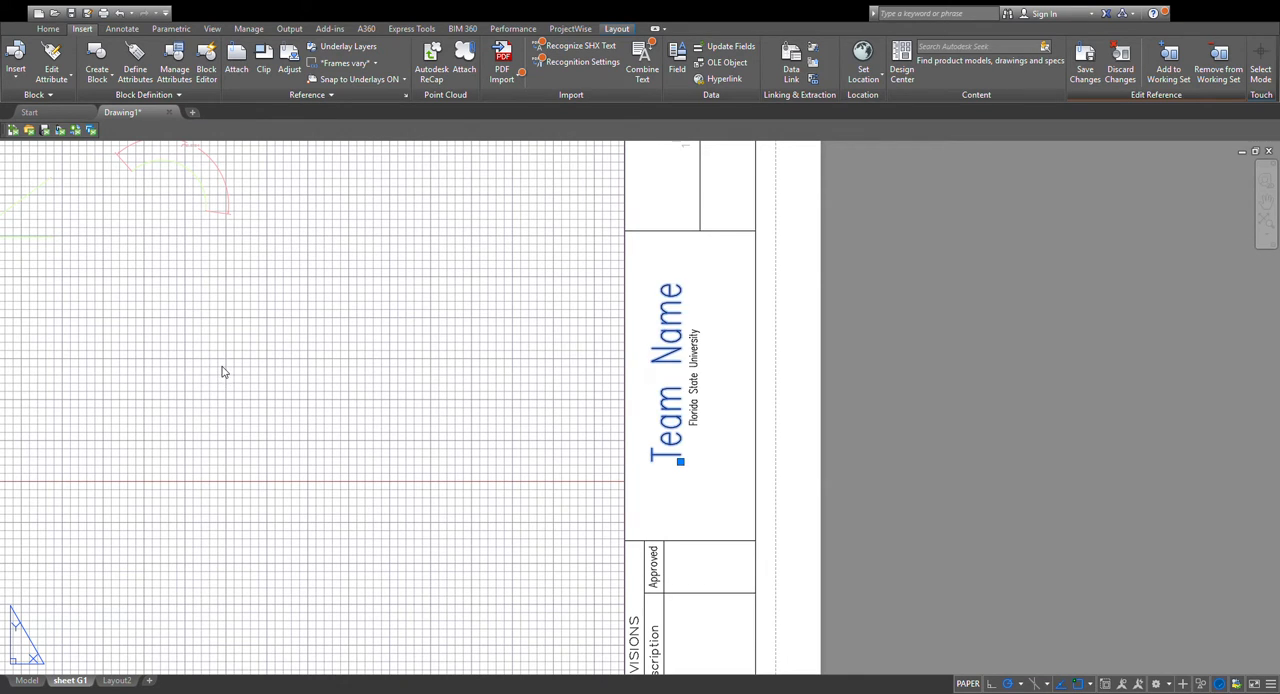
key("ctrl+z")
key("ctrl+z")
key("ctrl+z")
key("ctrl+z")
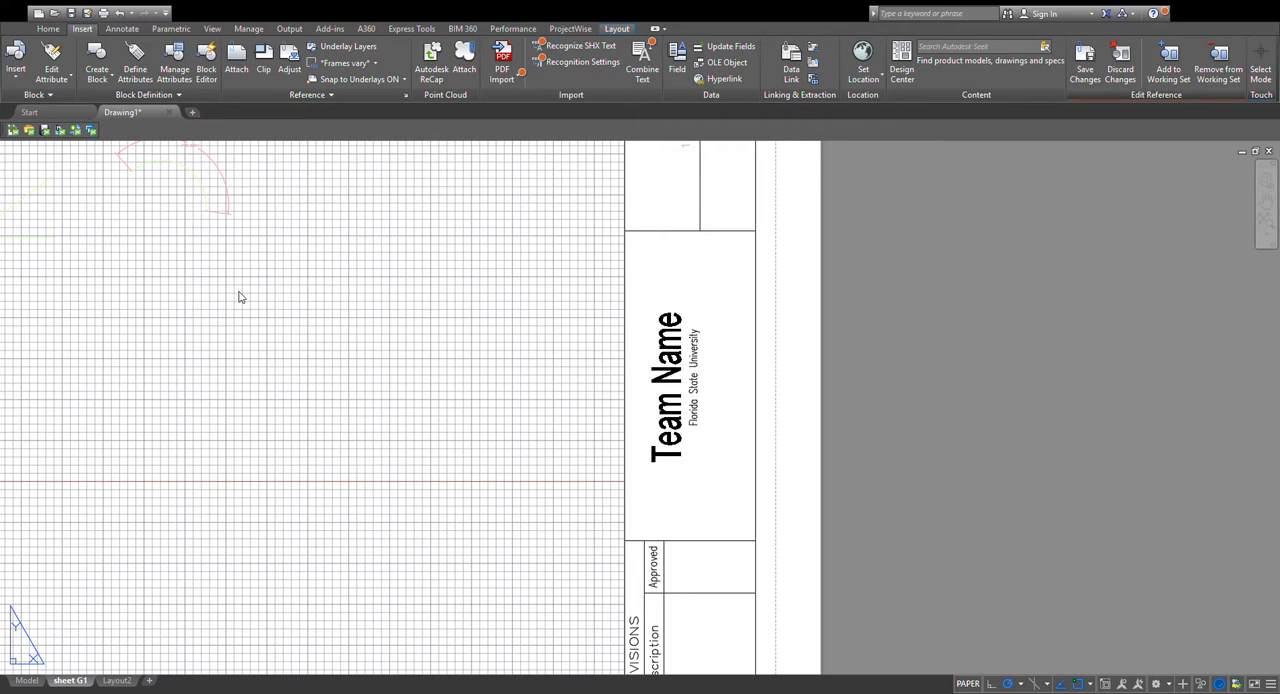
key("ctrl+z")
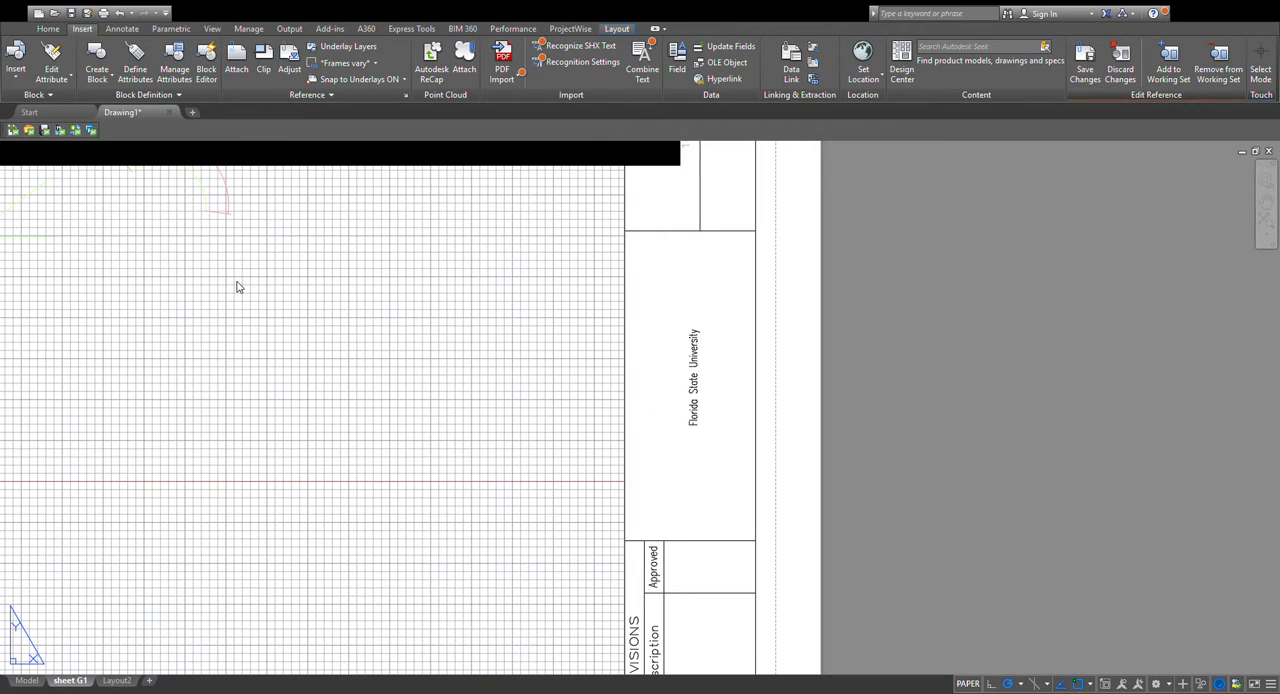
key("ctrl+z")
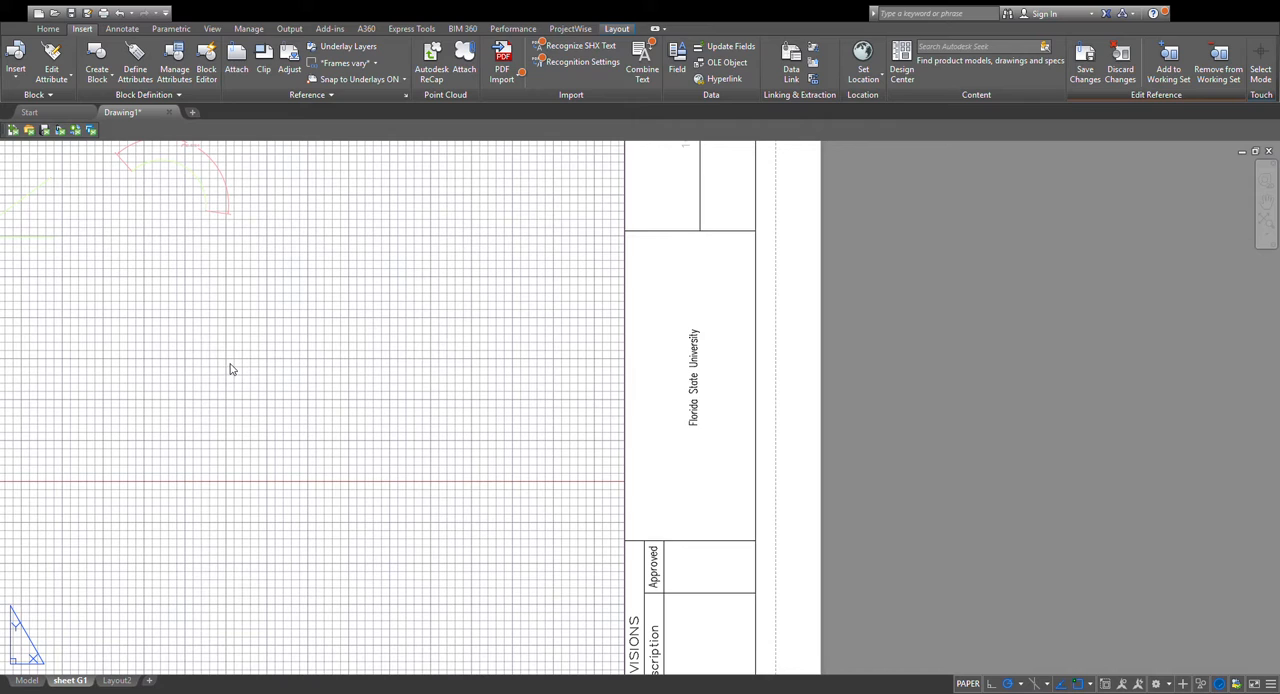
key("ctrl+z")
key("ctrl+z")
key("ctrl+z")
key("ctrl+z")
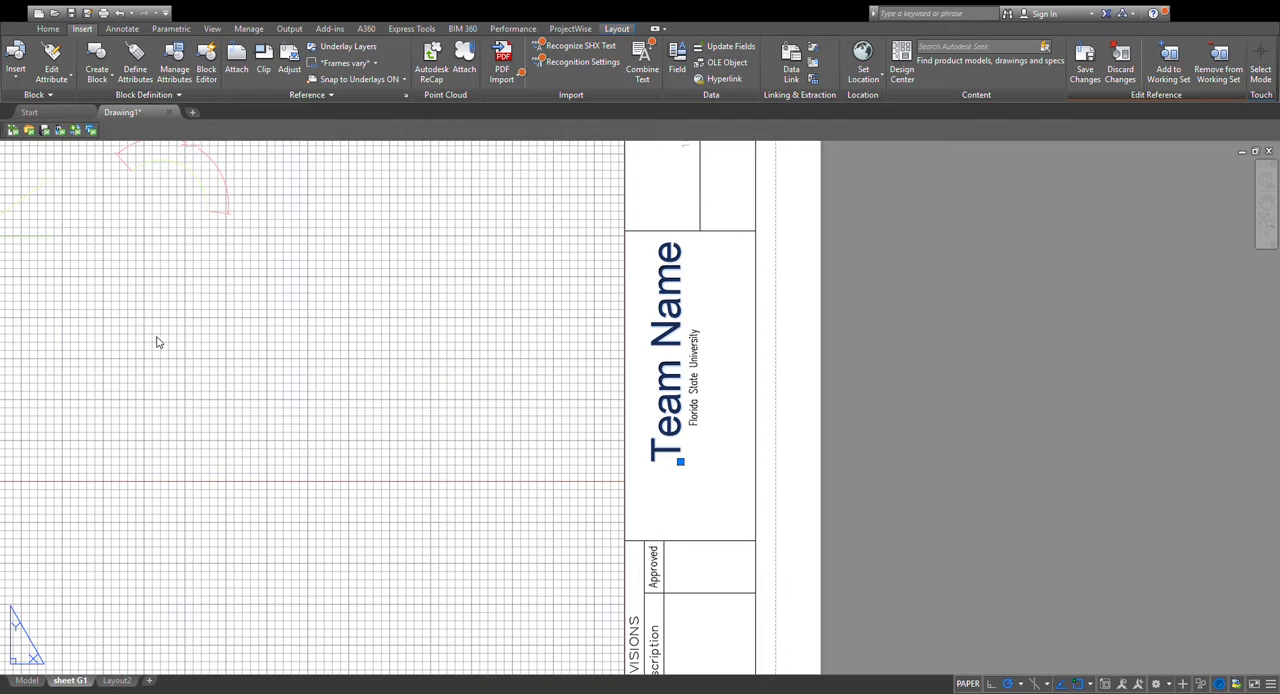
Center-justify the "Team Name" text and reposition it in the middle of the logo cell alongside "Florida State University".
left_click(265, 305)
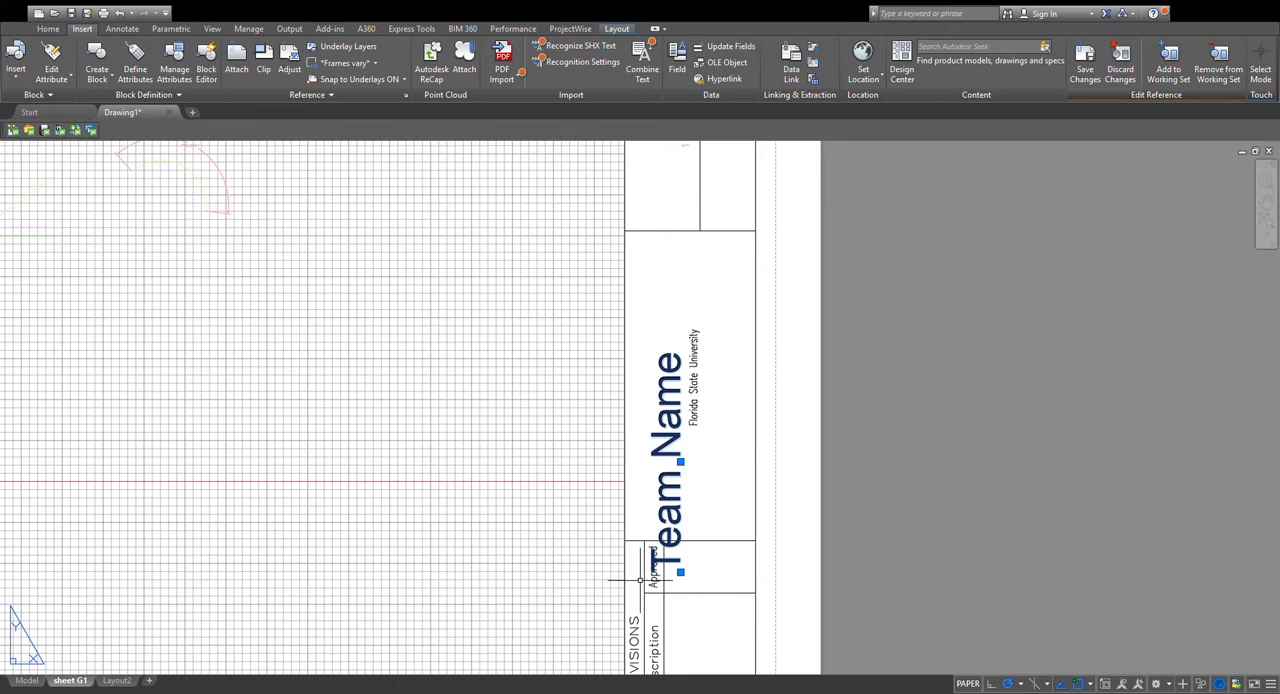
left_click(680, 572)
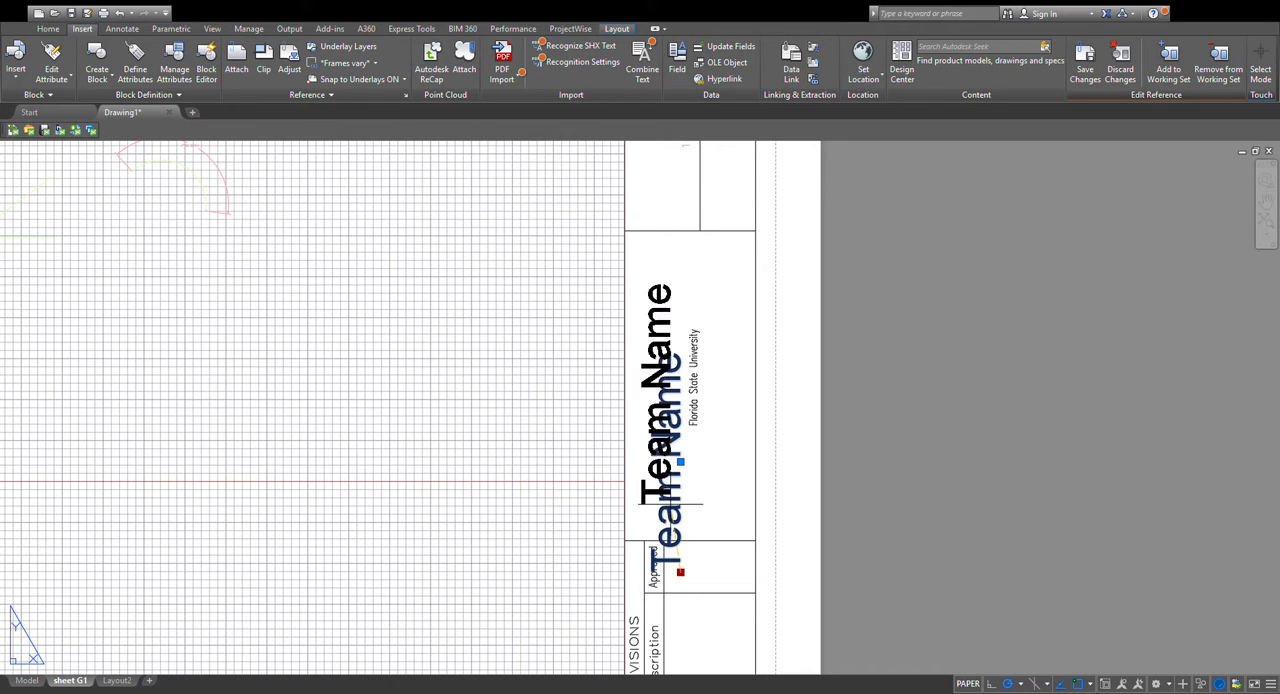
left_click(672, 506)
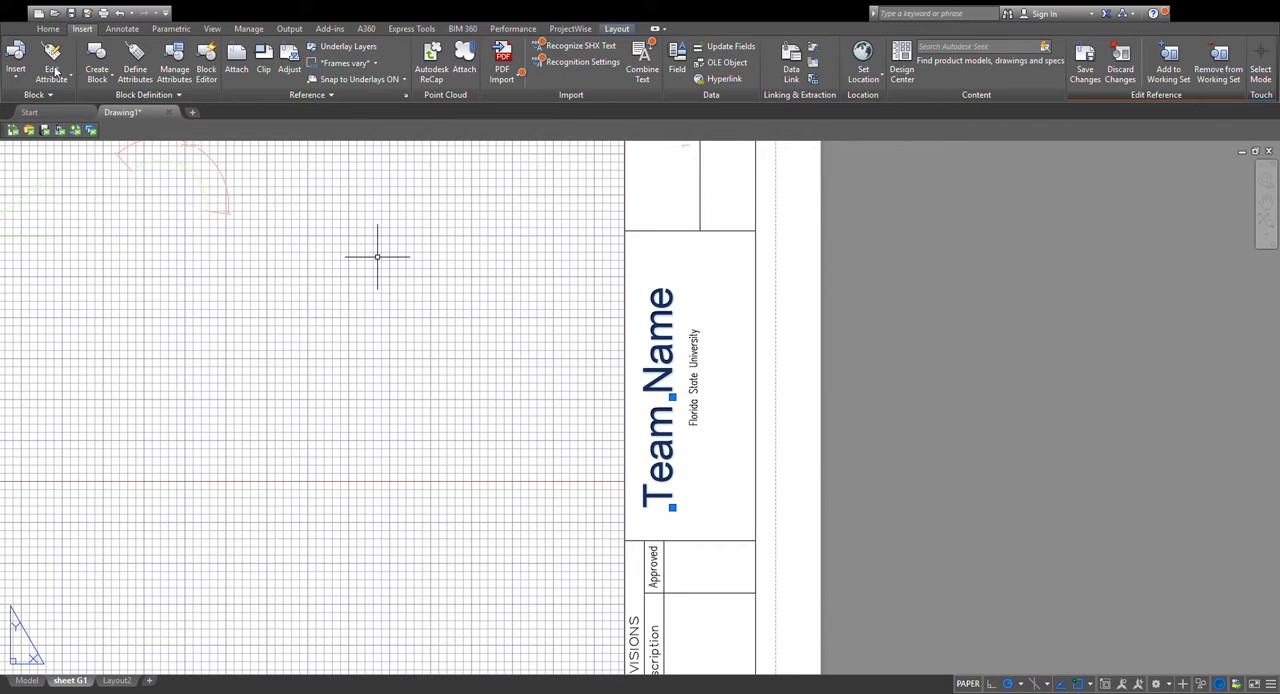
Examine the title block's landowner, practice, address, city-state, district, designer, drafter and checker placeholder fields.
scroll(790, 425, "down", 3)
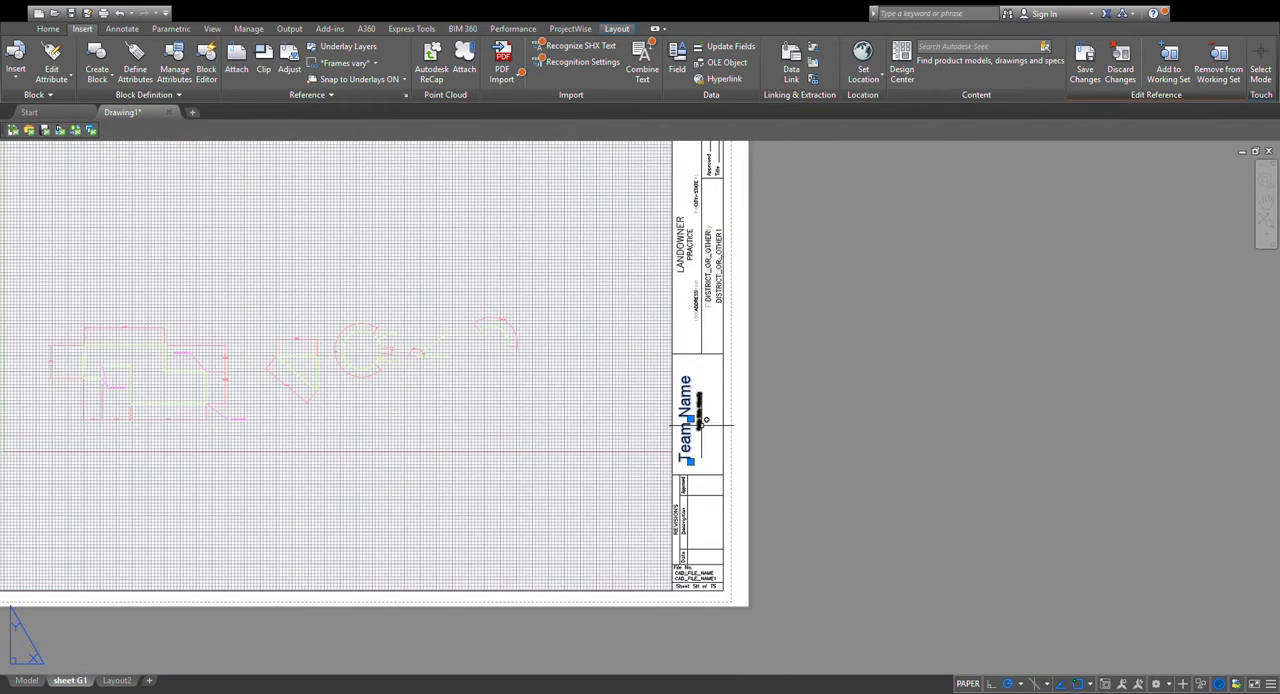
middle_click_drag(796, 437, 806, 435)
scroll(757, 392, "down", 2)
middle_click_drag(762, 391, 686, 426)
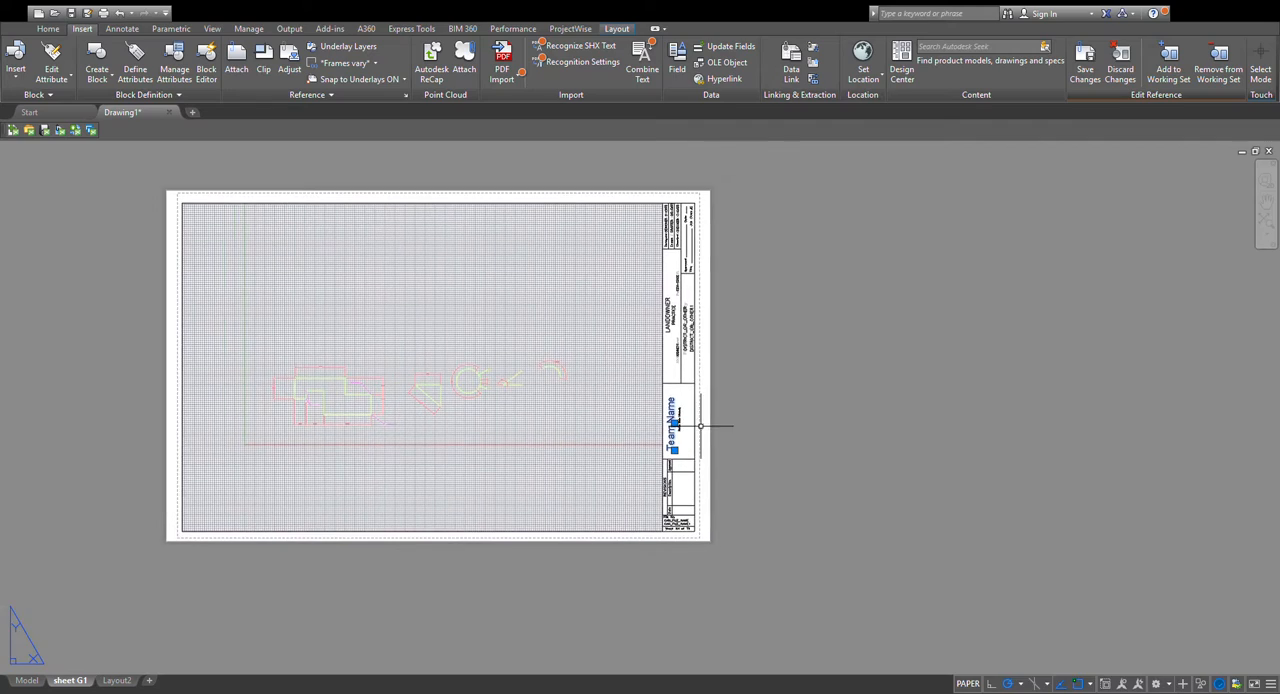
scroll(680, 330, "up", 5)
middle_click_drag(680, 330, 600, 345)
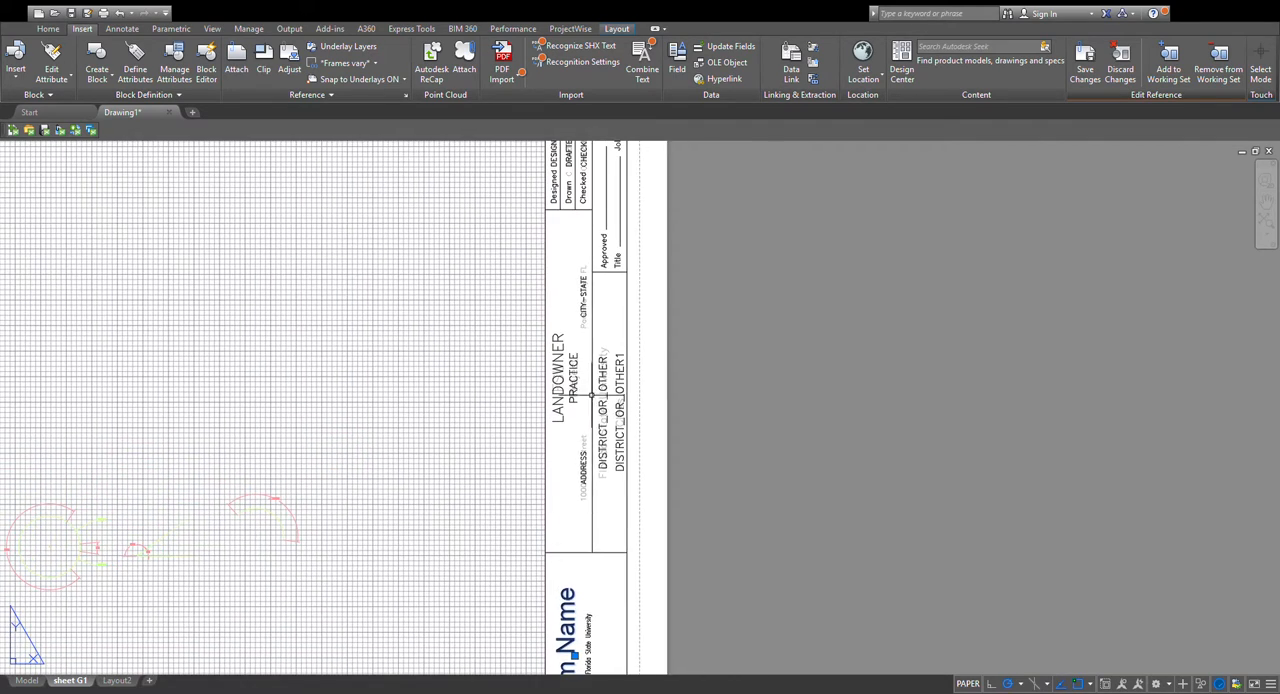
scroll(620, 450, "up", 4)
scroll(610, 440, "down", 4)
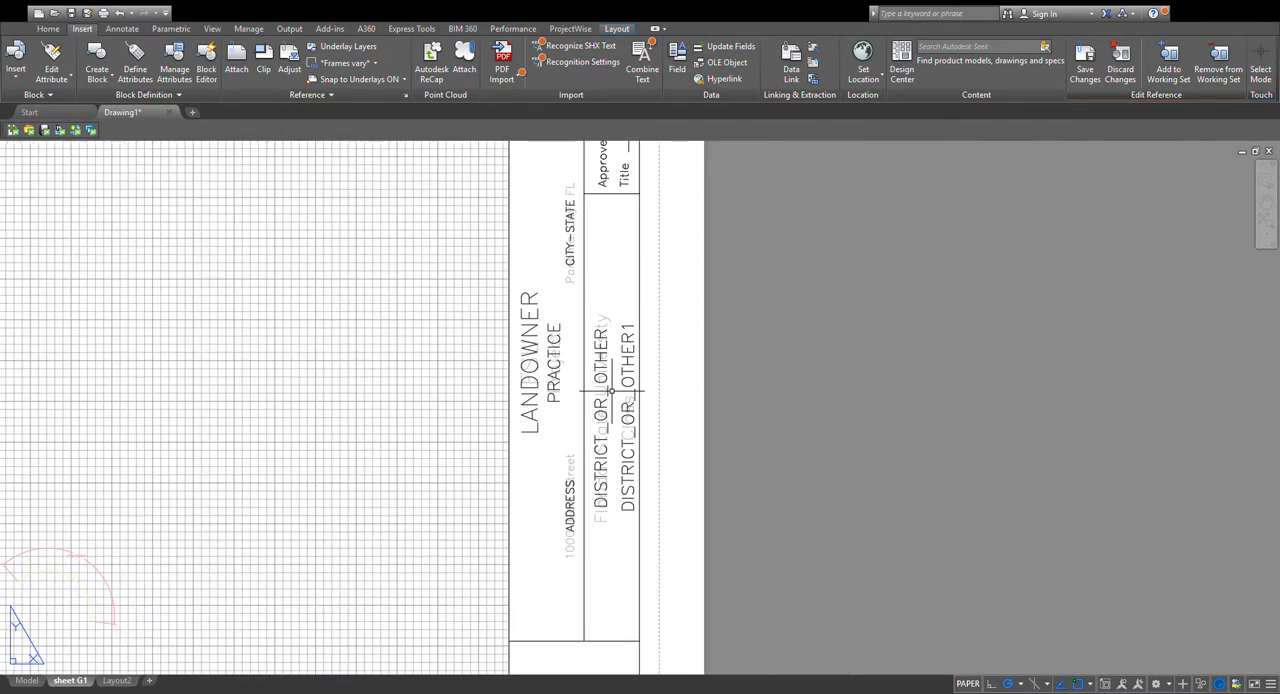
scroll(605, 406, "up", 2)
scroll(606, 412, "down", 3)
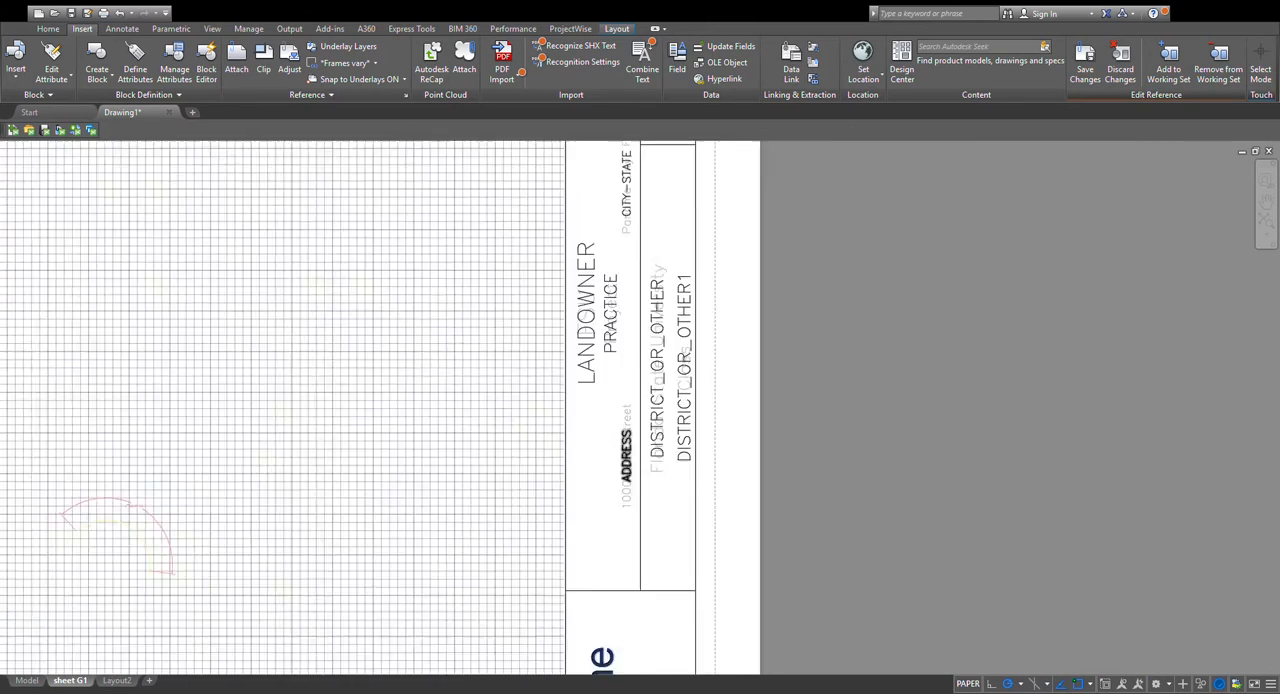
scroll(606, 418, "up", 3)
scroll(604, 418, "down", 2)
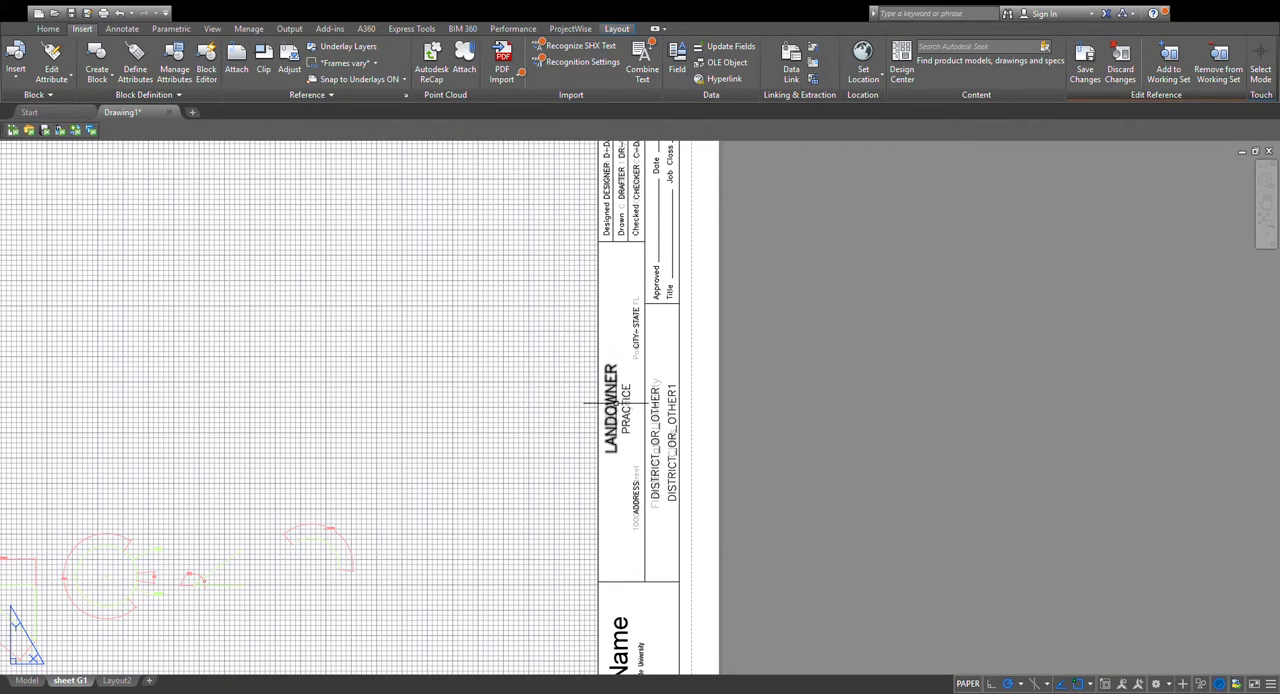
middle_click_drag(606, 418, 586, 498)
scroll(600, 280, "up", 6)
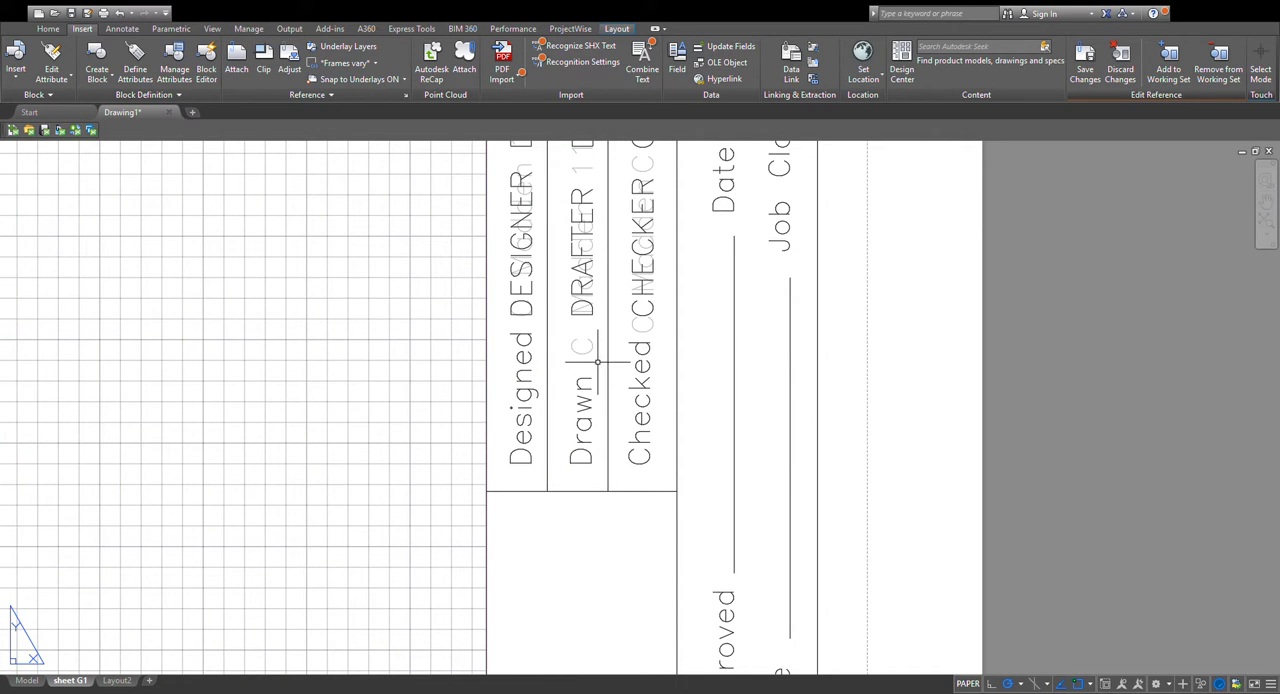
scroll(578, 340, "down", 2)
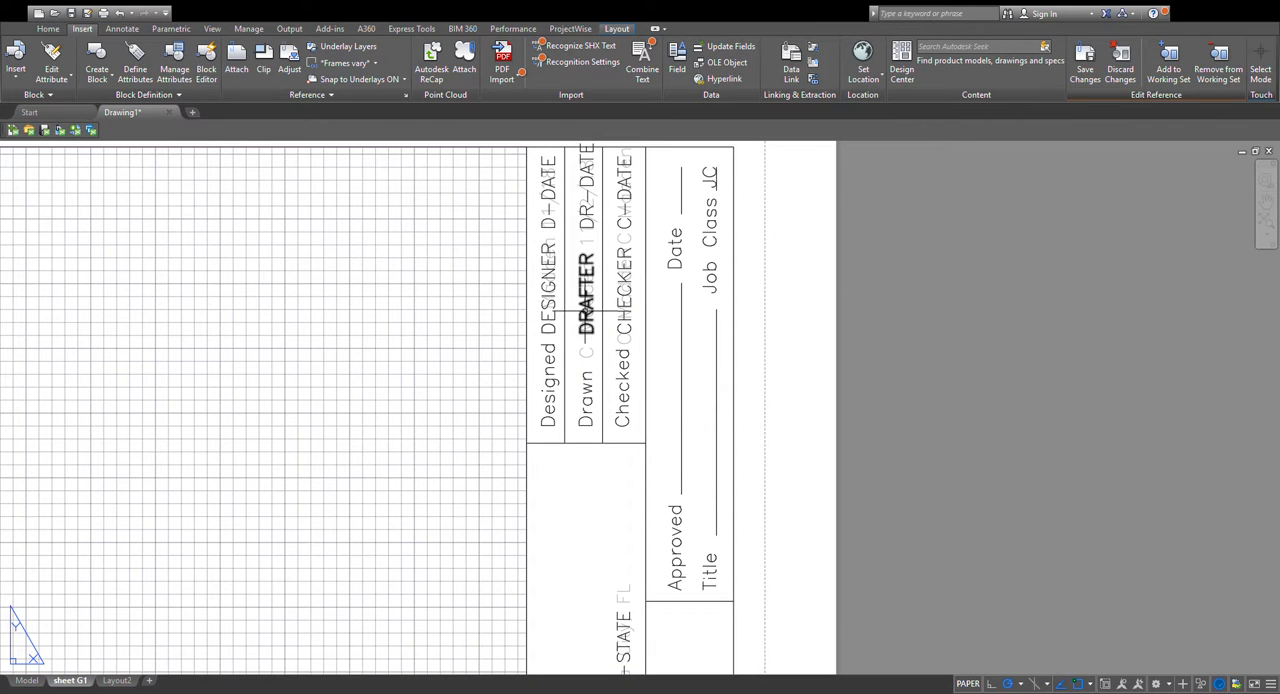
scroll(586, 312, "down", 2)
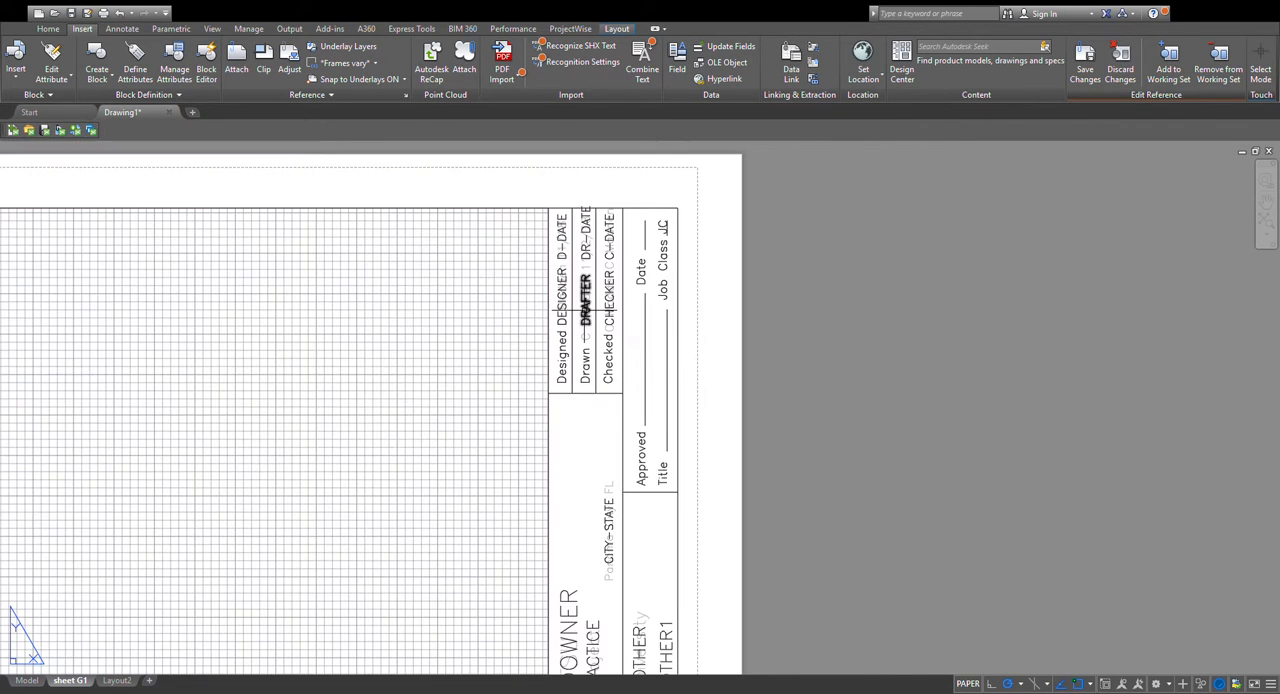
Save the in-place reference edits back to the title block and show the whole sheet.
scroll(609, 267, "down", 2)
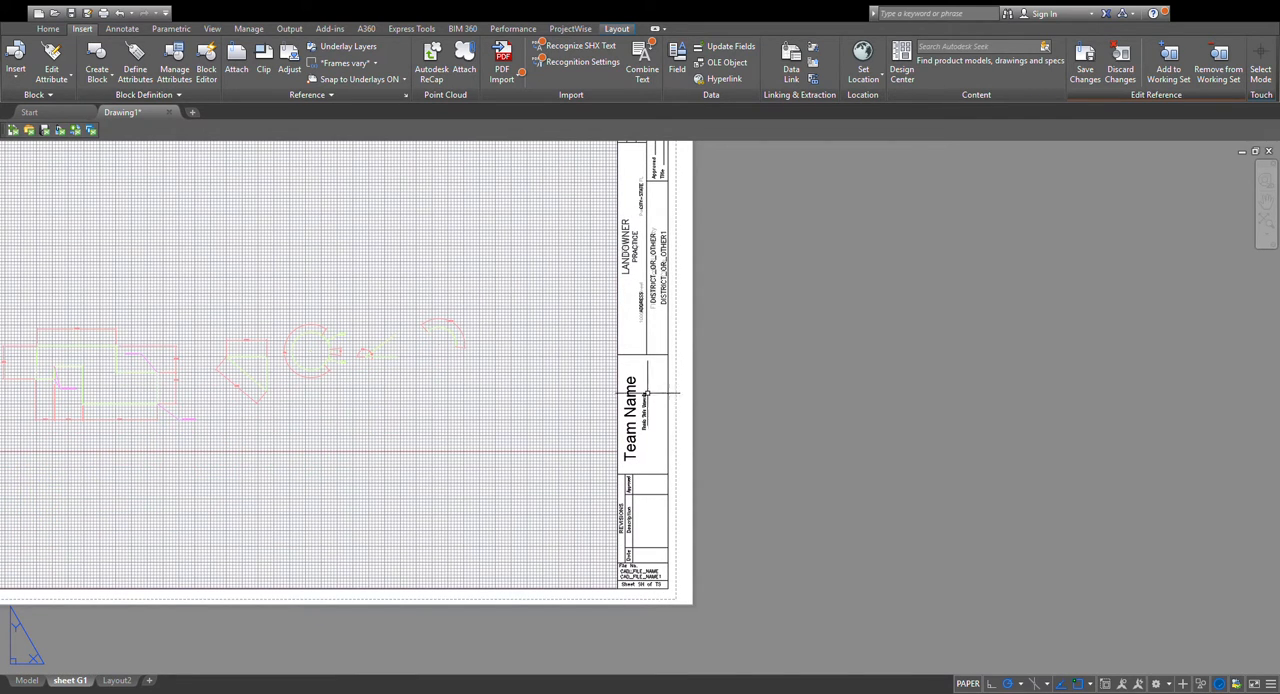
left_click(1093, 76)
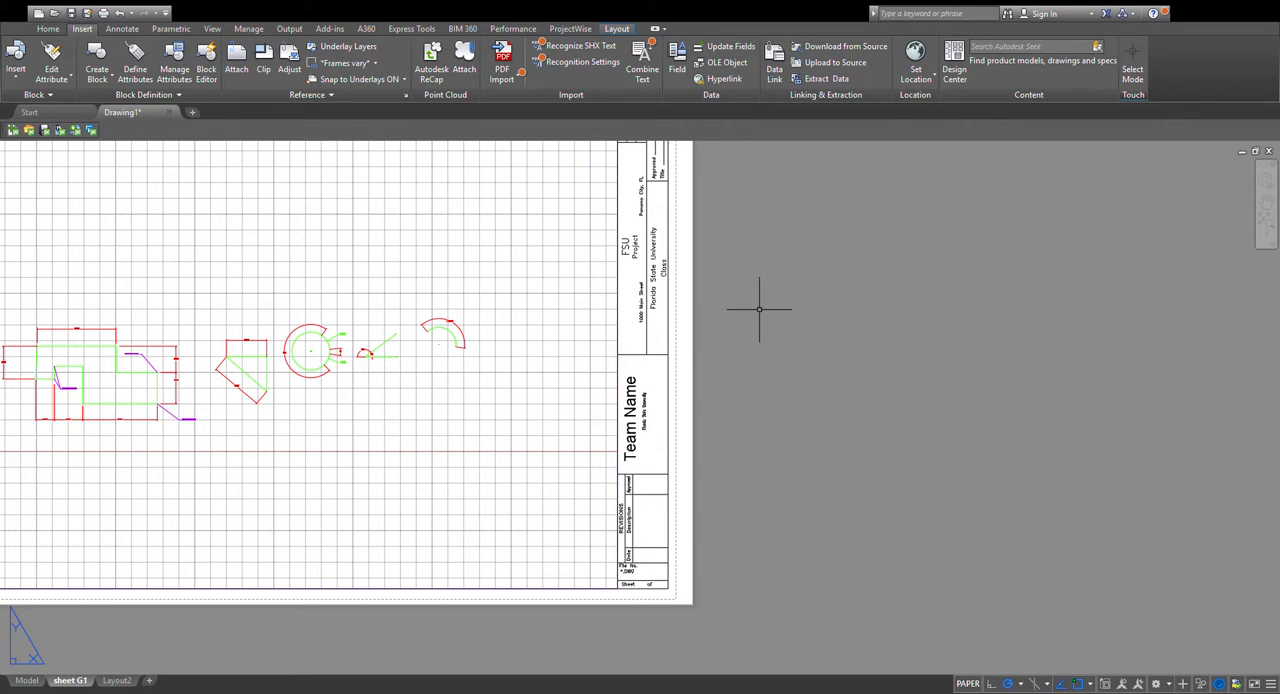
scroll(759, 308, "down", 2)
middle_click_drag(725, 314, 779, 295)
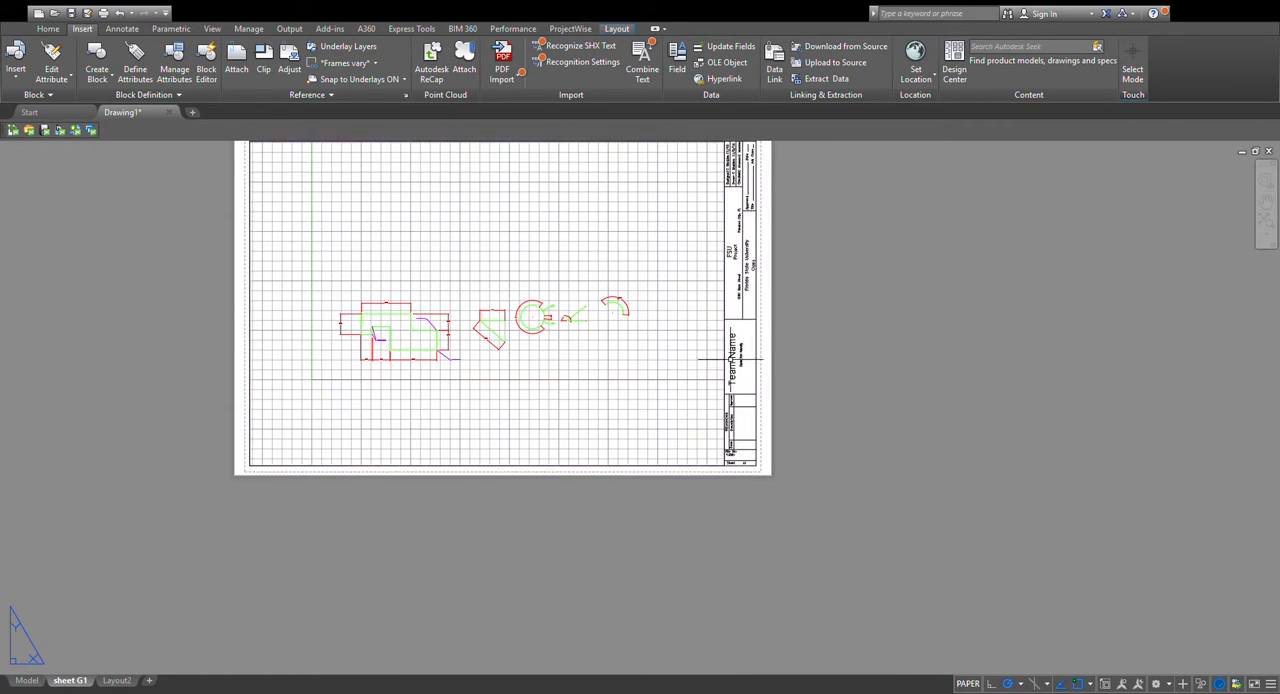
scroll(713, 369, "down", 3)
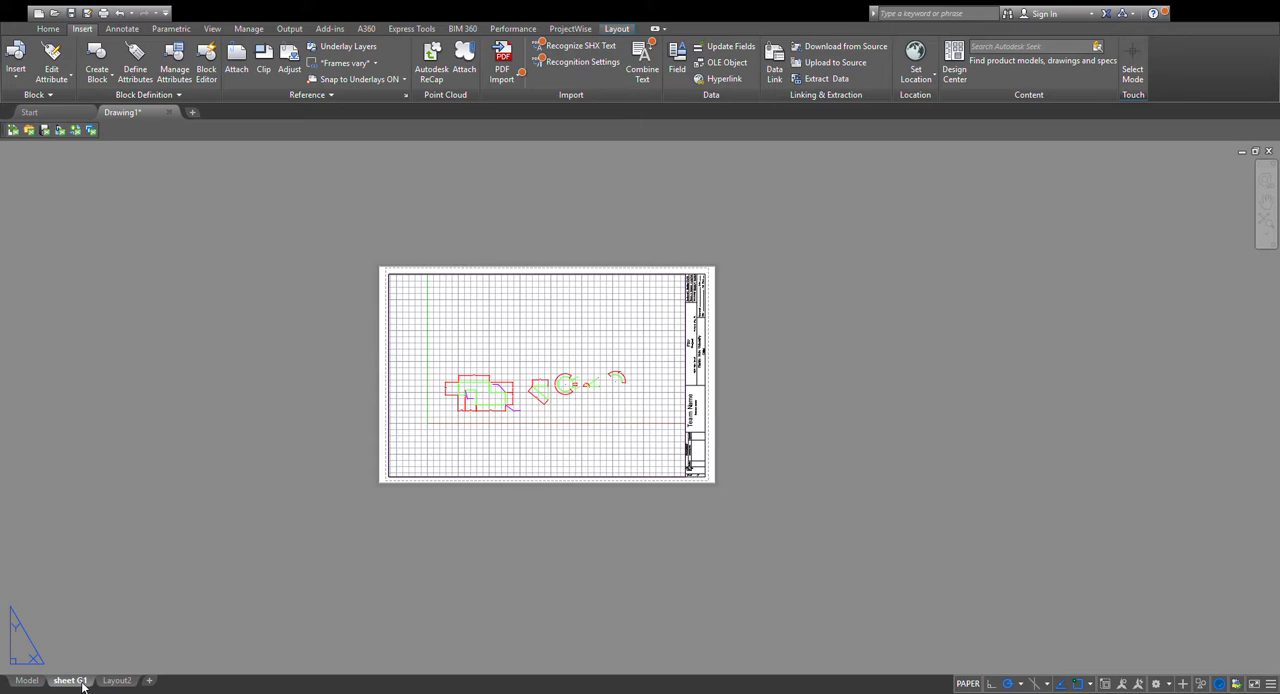
Make a copy of the sheet G1 layout and rename the copy "Sheet G2".
left_click(165, 520)
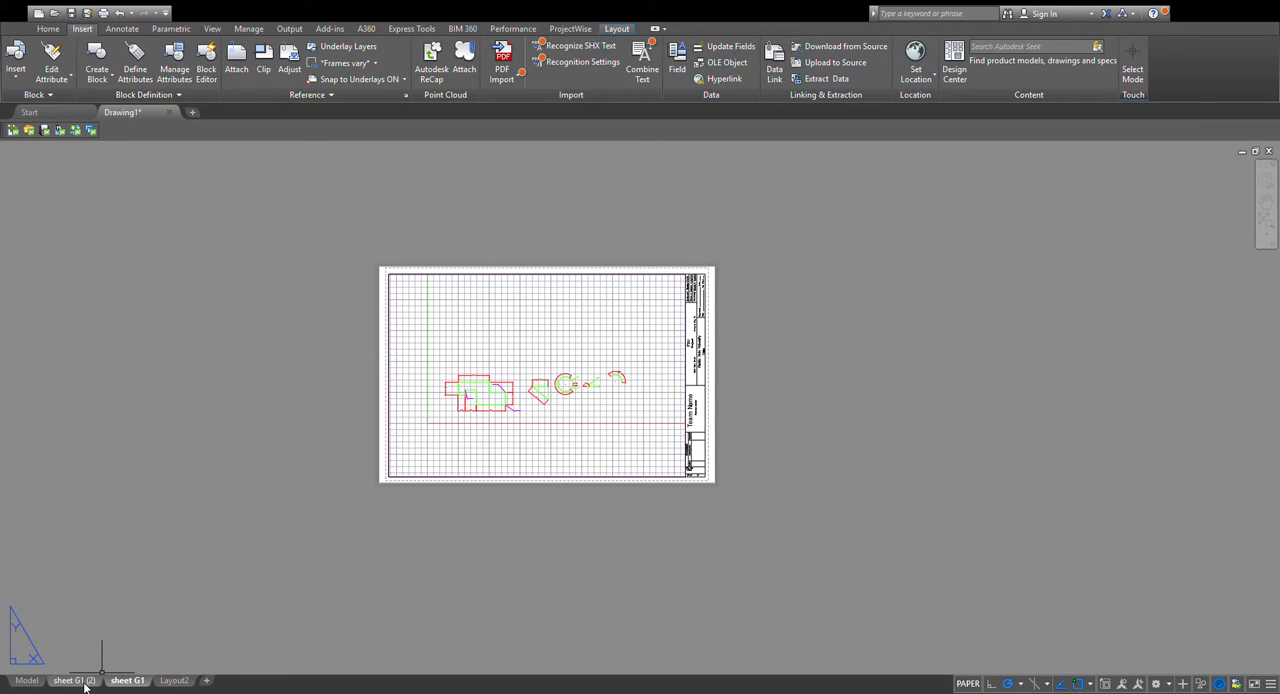
left_click_drag(86, 686, 84, 688)
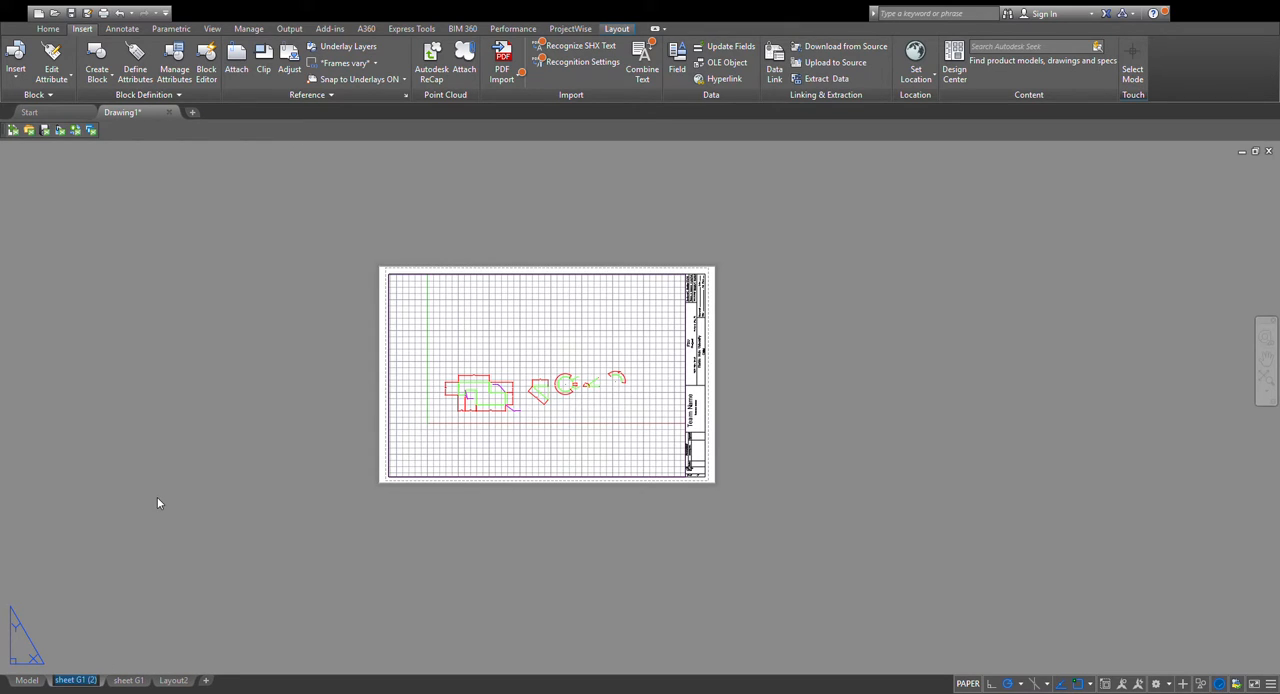
type("Sheet G")
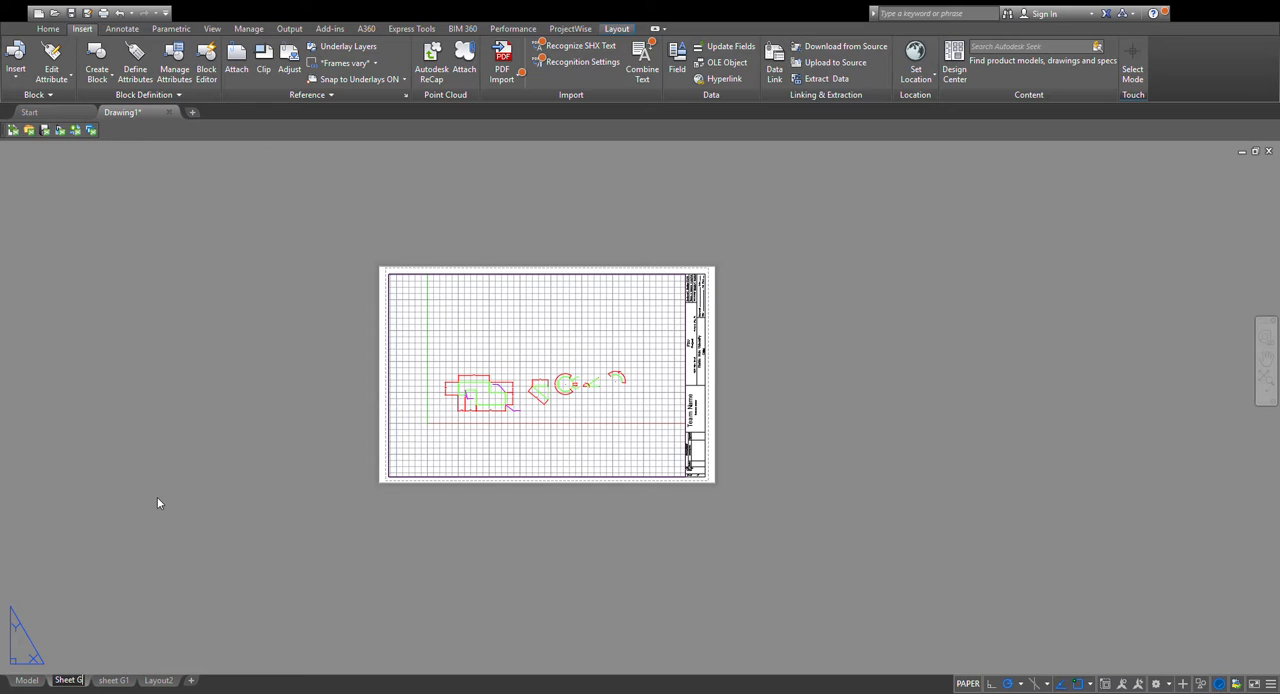
type("2")
key("Return")
left_click(159, 492)
left_click(240, 635)
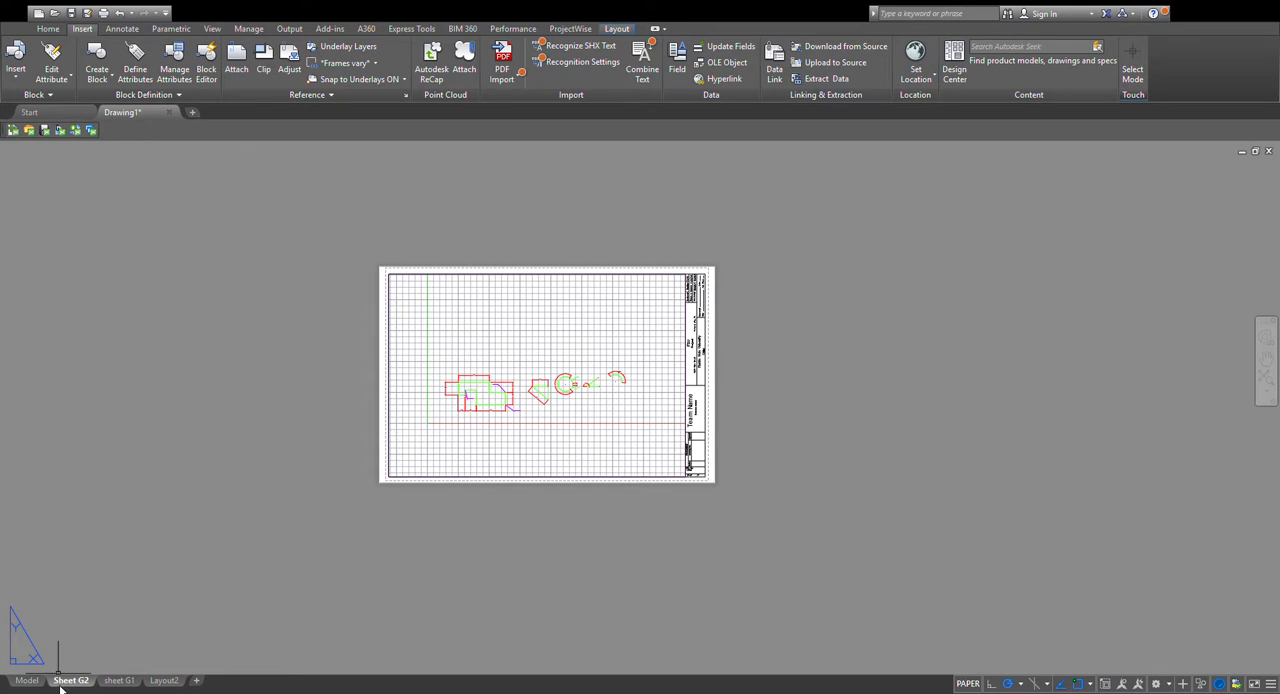
Enlarge the model view inside Sheet G2's viewport around the triangle, circle, angle and arc, and return to paper space.
double_click(609, 436)
scroll(595, 426, "up", 2)
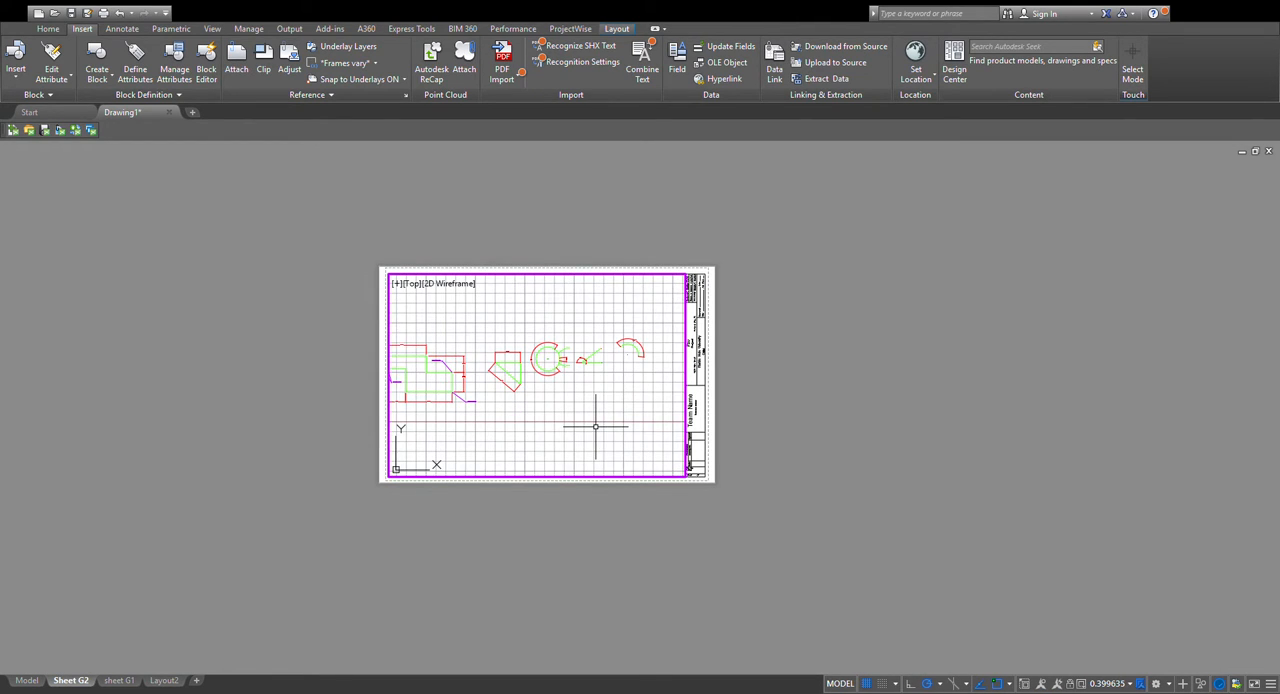
scroll(595, 426, "up", 2)
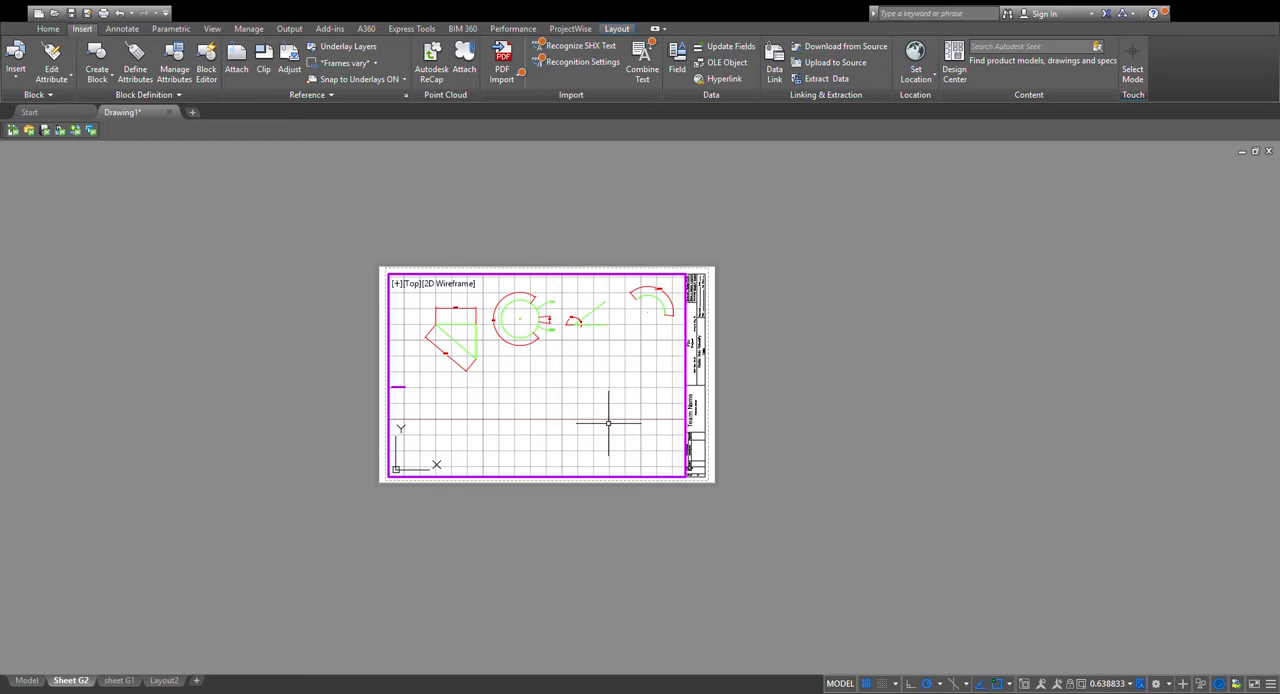
double_click(712, 418)
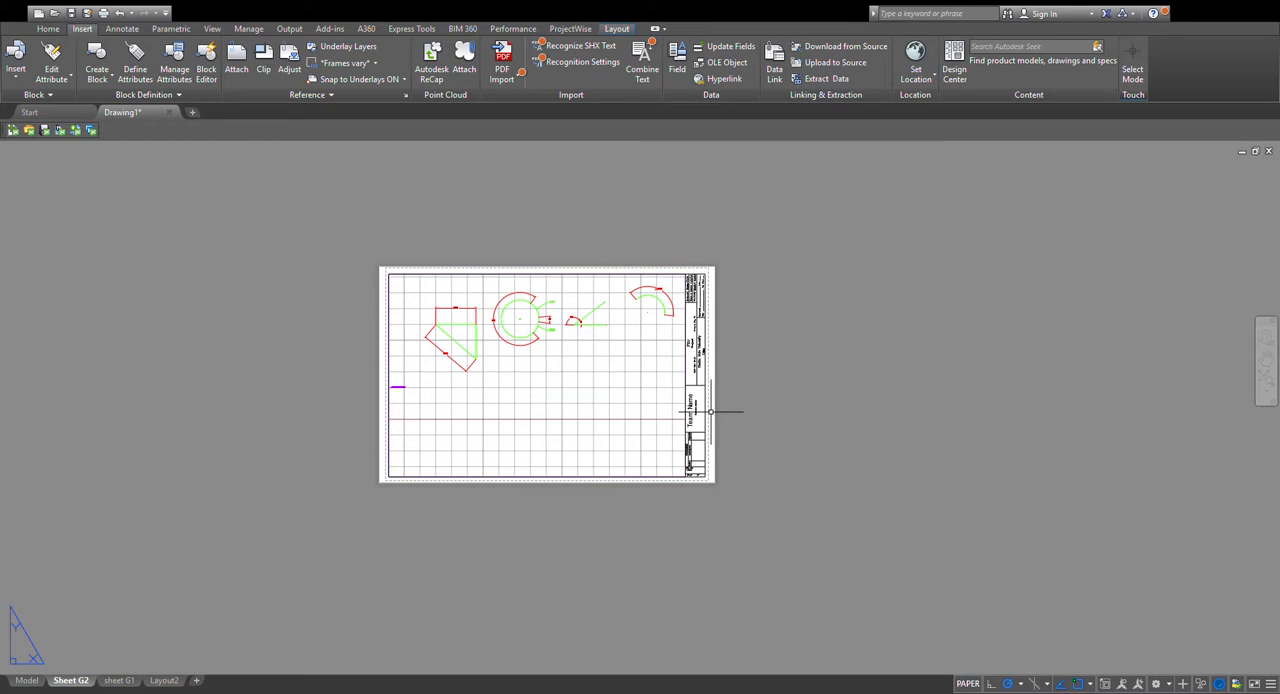
Compare the viewport contents and title blocks of sheet G1 and Sheet G2, ending on Sheet G2.
left_click(115, 681)
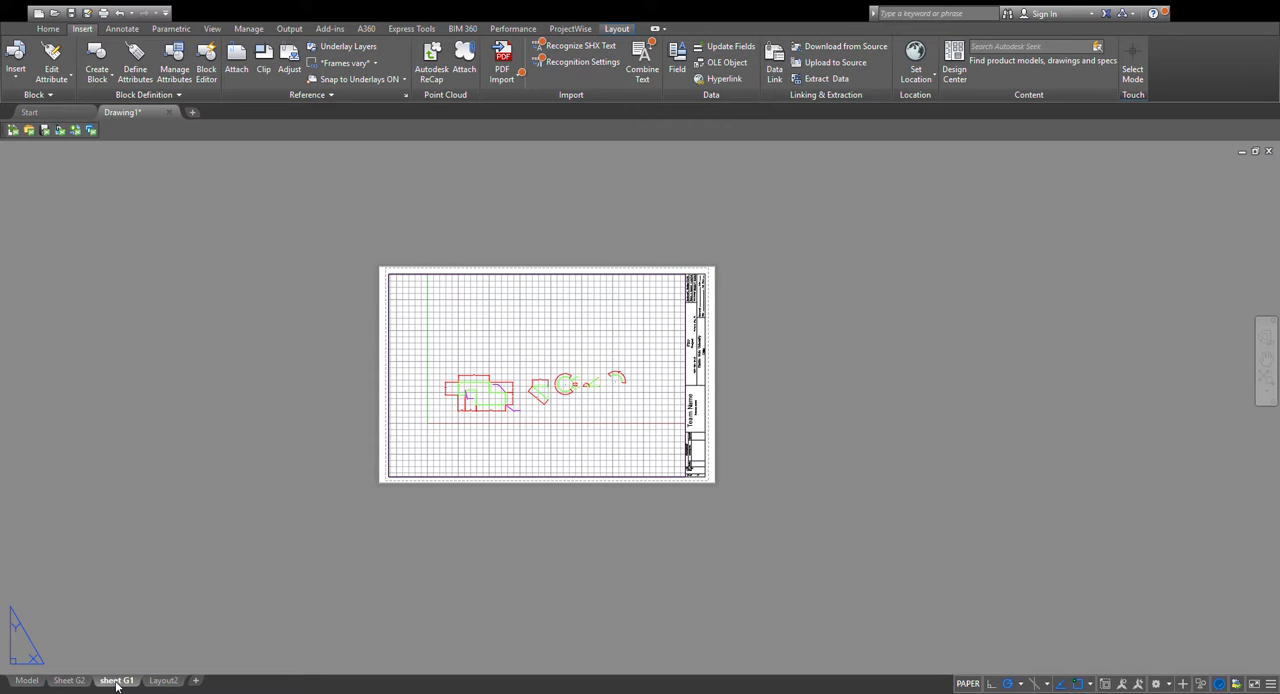
left_click(76, 681)
left_click(109, 682)
left_click(76, 681)
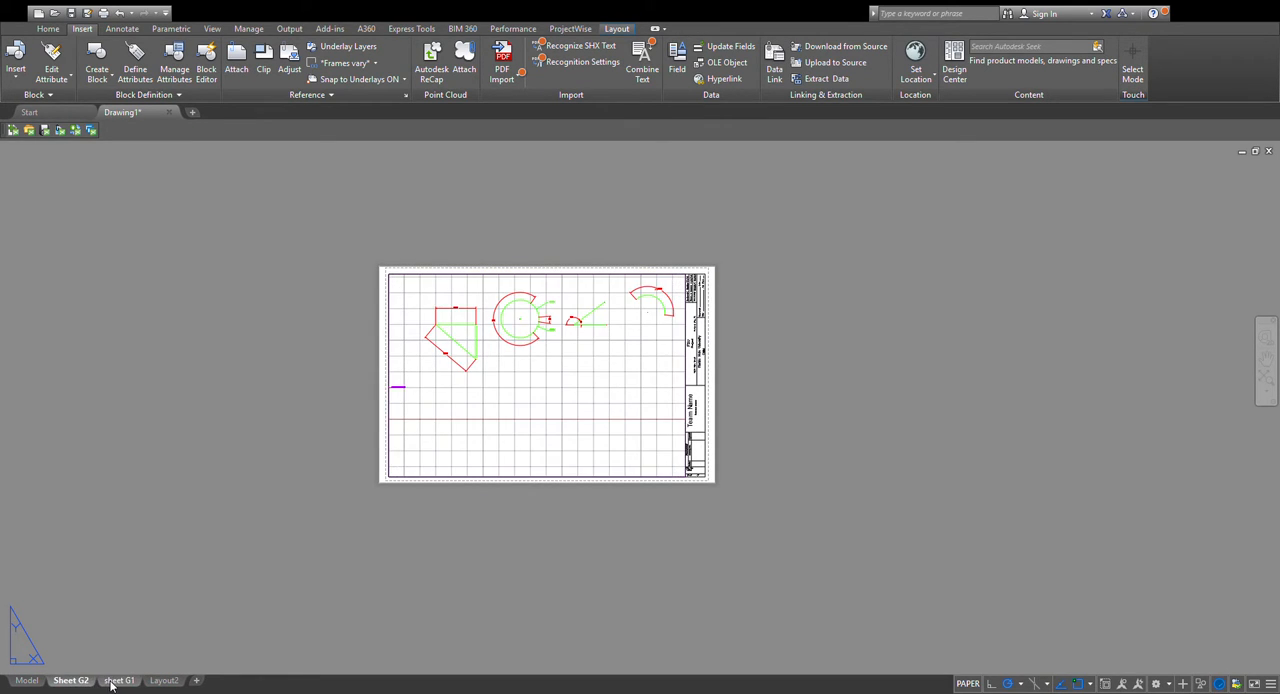
left_click(109, 683)
left_click(81, 683)
left_click(106, 683)
left_click(75, 683)
left_click(108, 683)
left_click(83, 684)
left_click(106, 684)
left_click(76, 683)
left_click(67, 683)
left_click(108, 683)
left_click(76, 683)
left_click(117, 683)
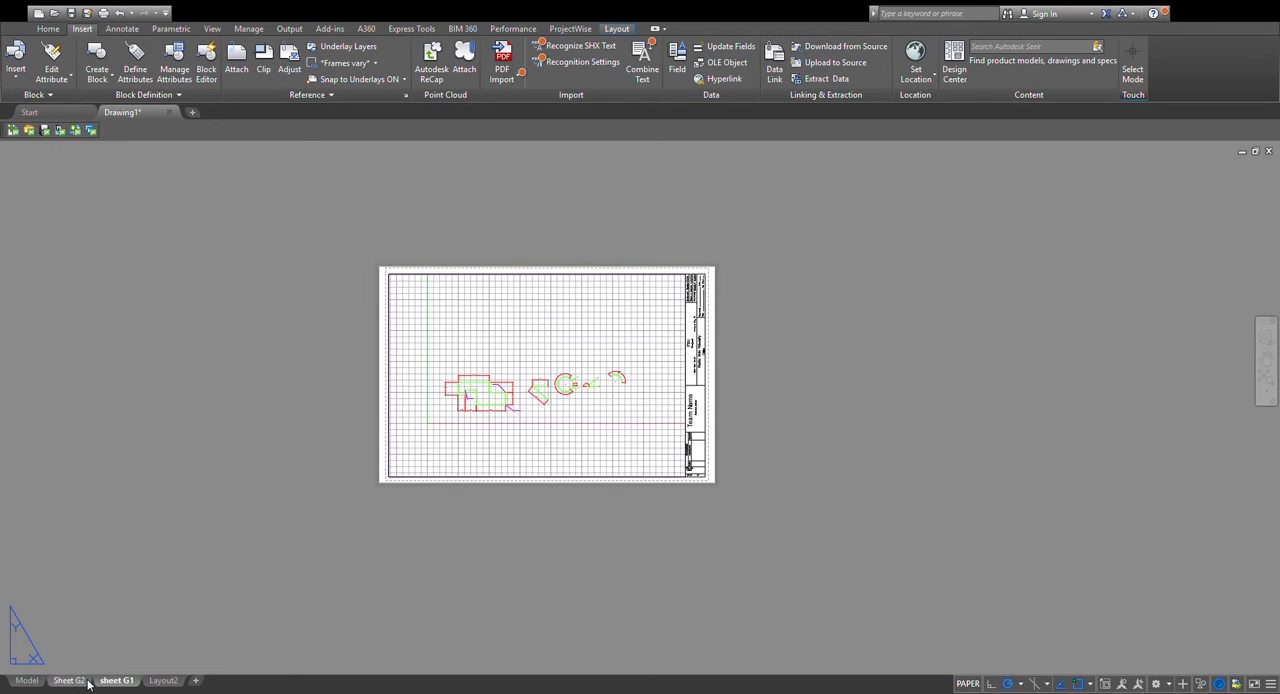
left_click(83, 684)
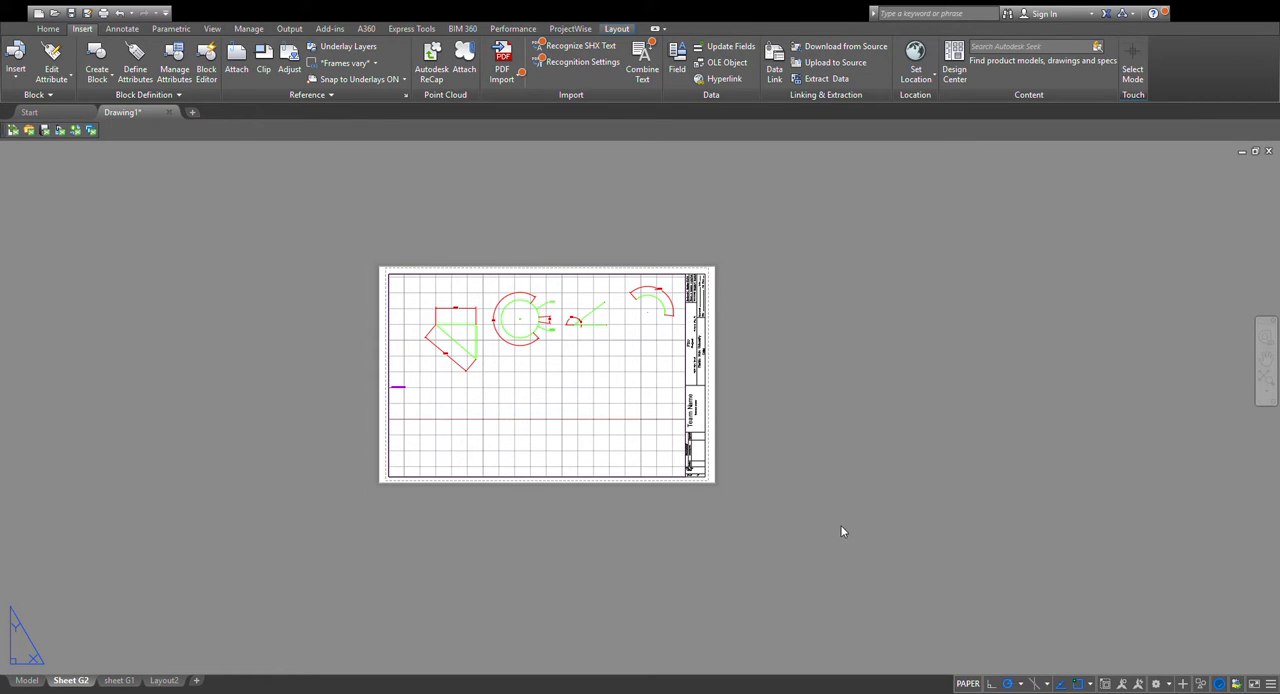
Open the plot preview of the Sheet G2 layout.
left_click(779, 320)
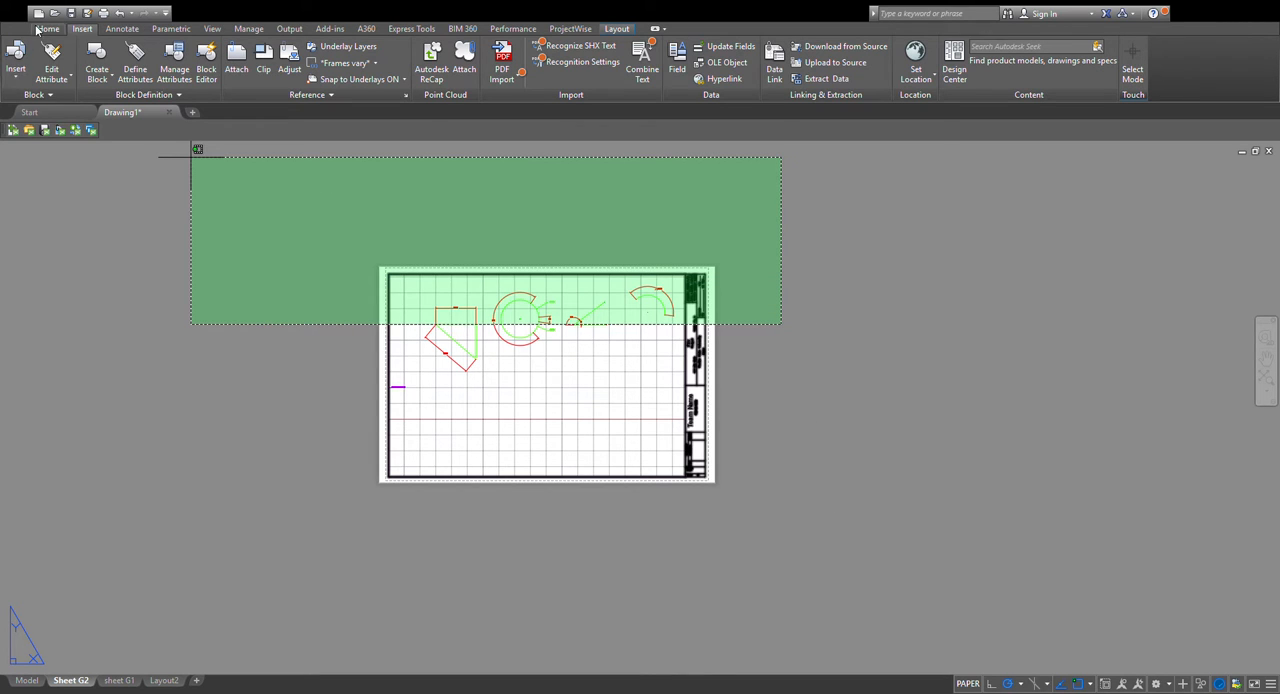
left_click(190, 156)
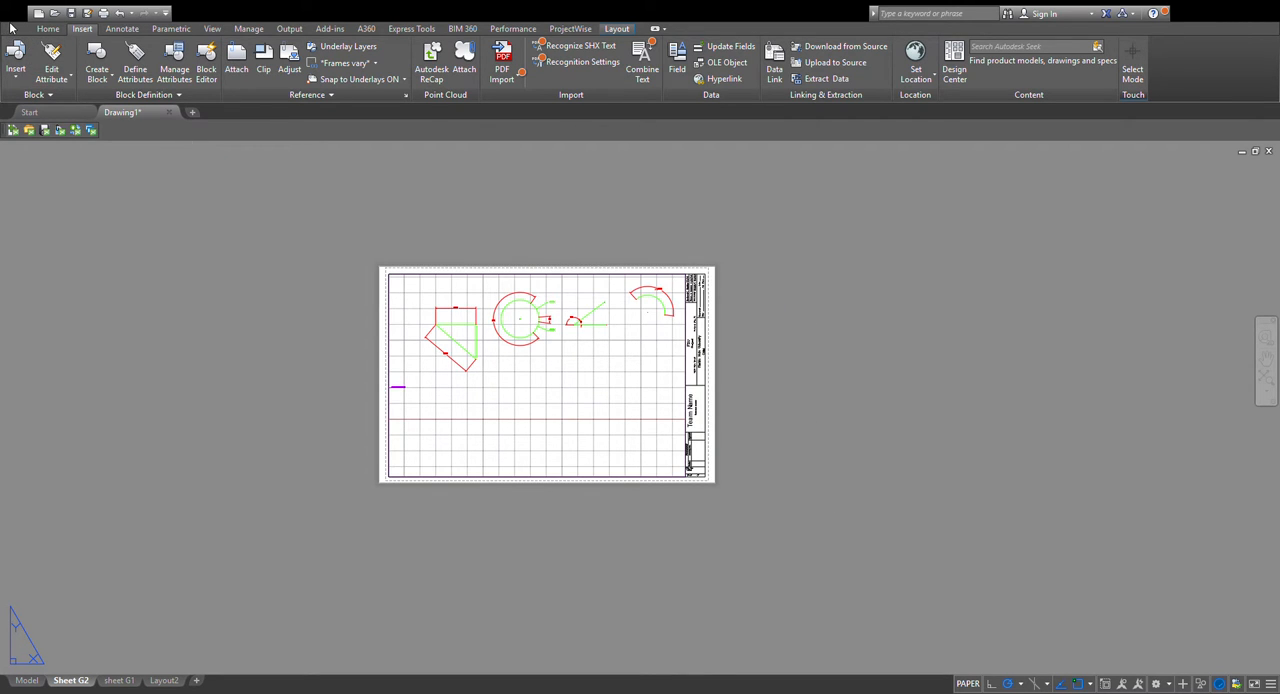
left_click(61, 312)
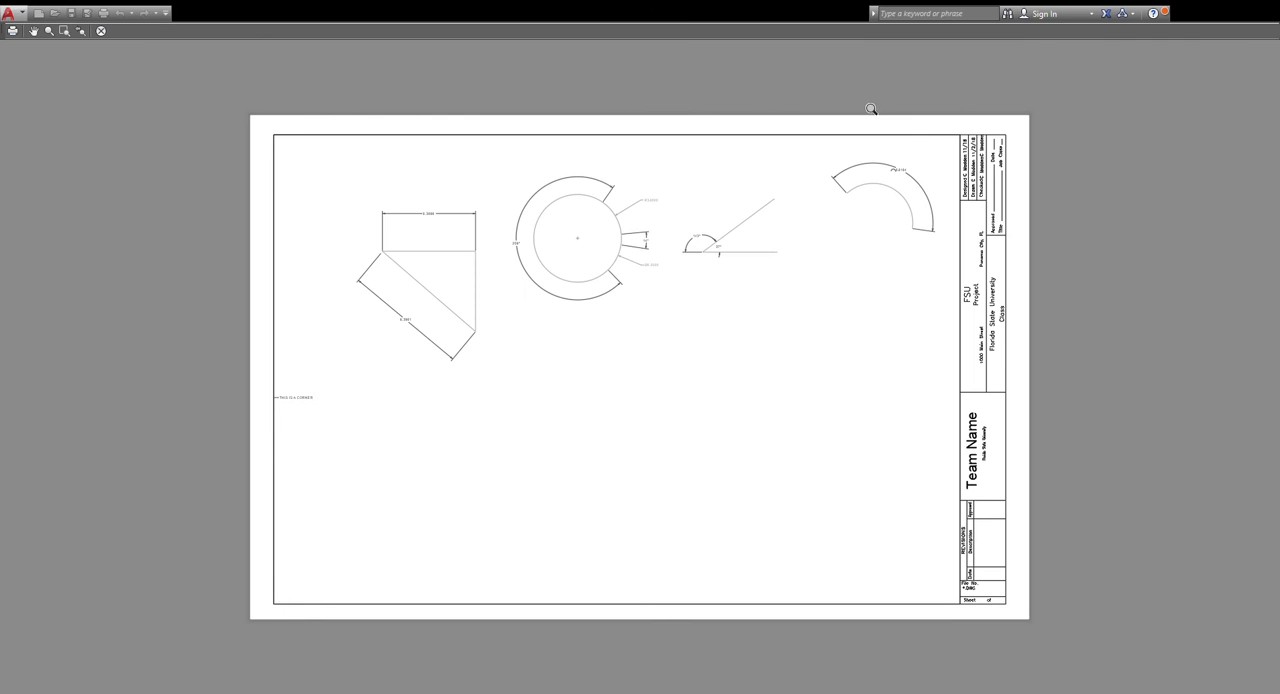
Examine the title block in the plot preview from the sheet number and revisions fields up to the project and approval fields.
scroll(987, 594, "up", 2)
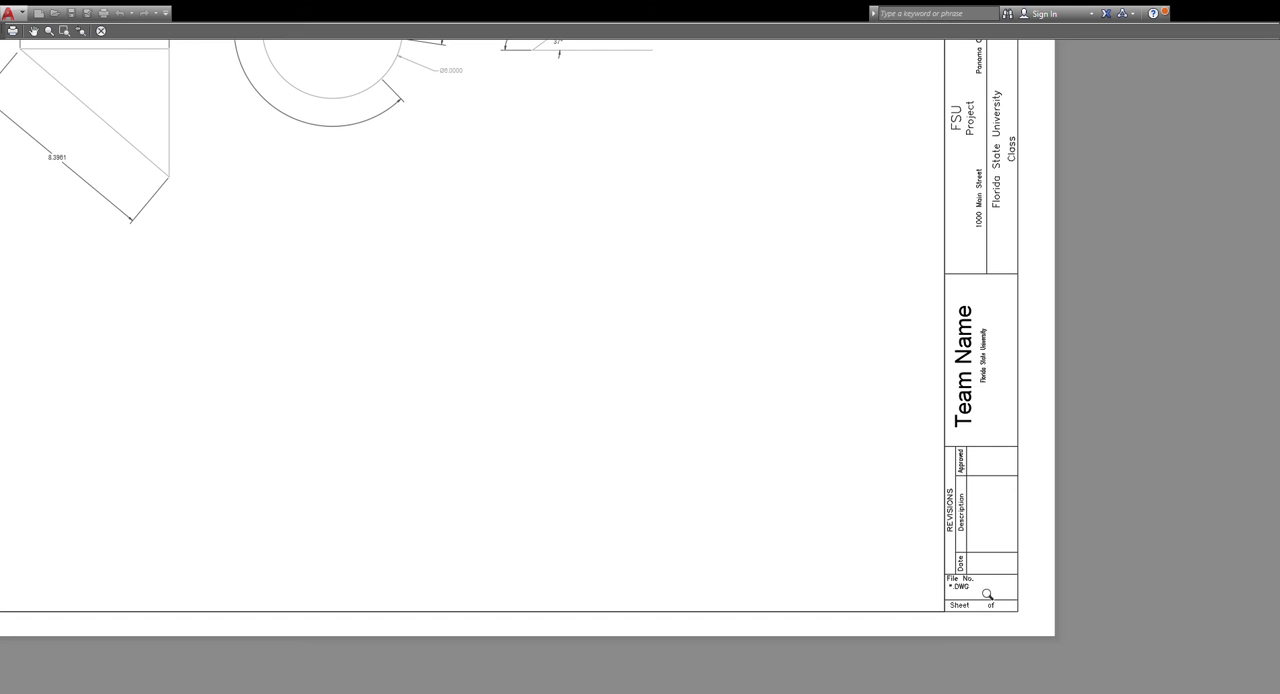
scroll(987, 594, "up", 2)
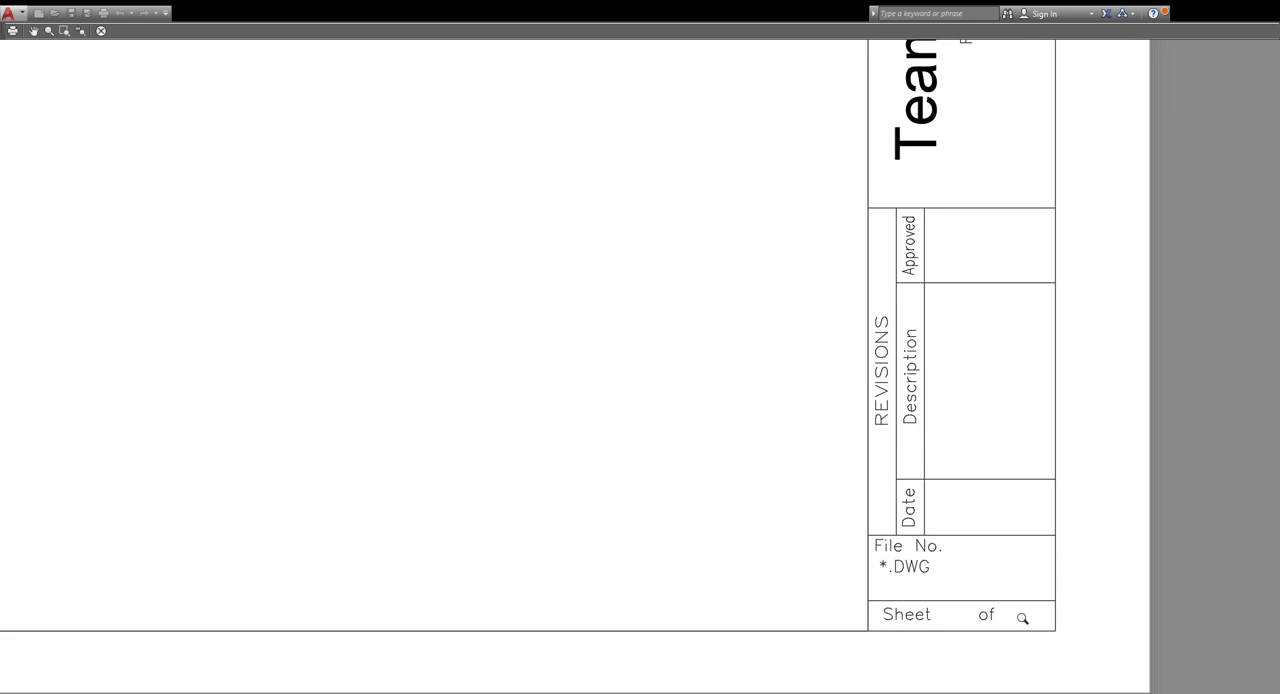
scroll(1000, 613, "down", 2)
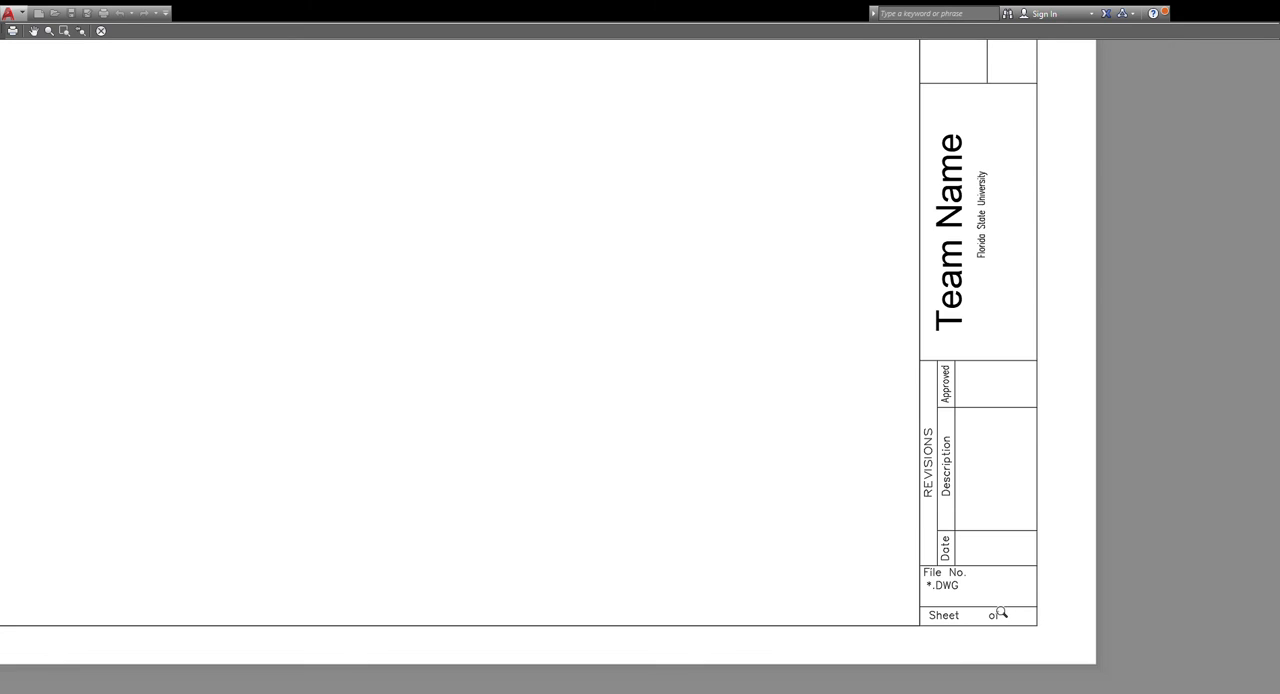
middle_click_drag(1000, 613, 929, 617)
middle_click_drag(929, 474, 928, 605)
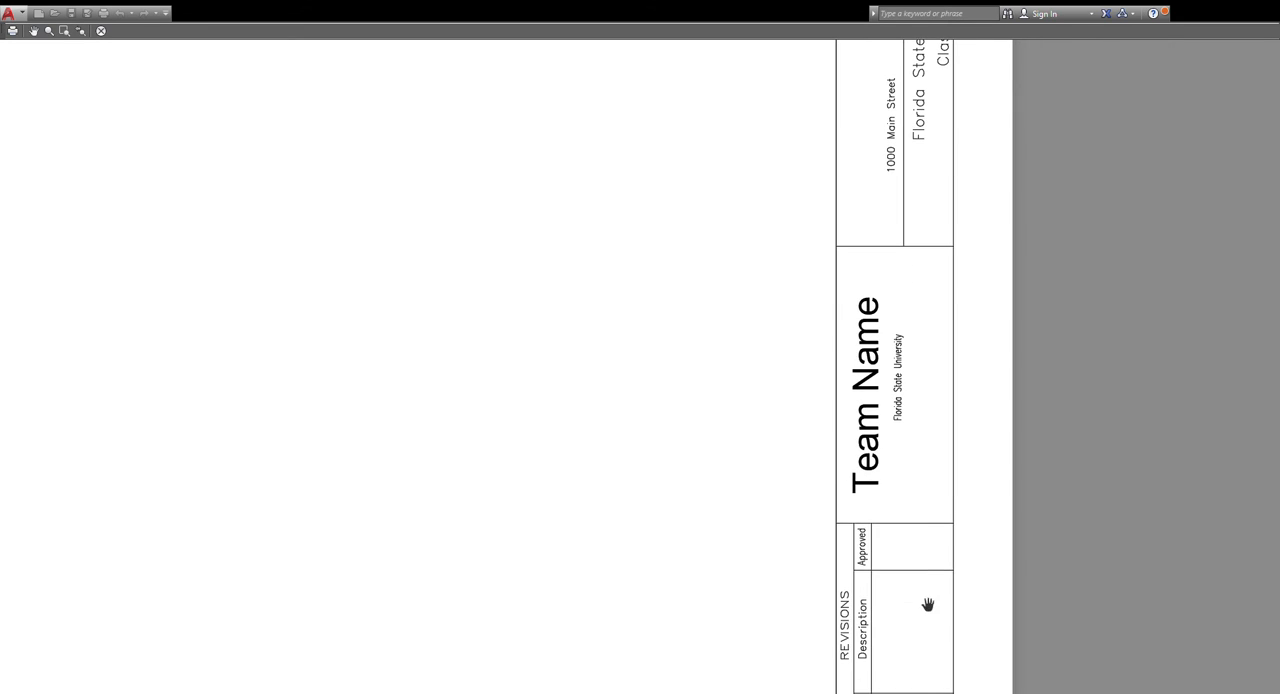
middle_click_drag(908, 391, 877, 538)
middle_click_drag(874, 370, 854, 480)
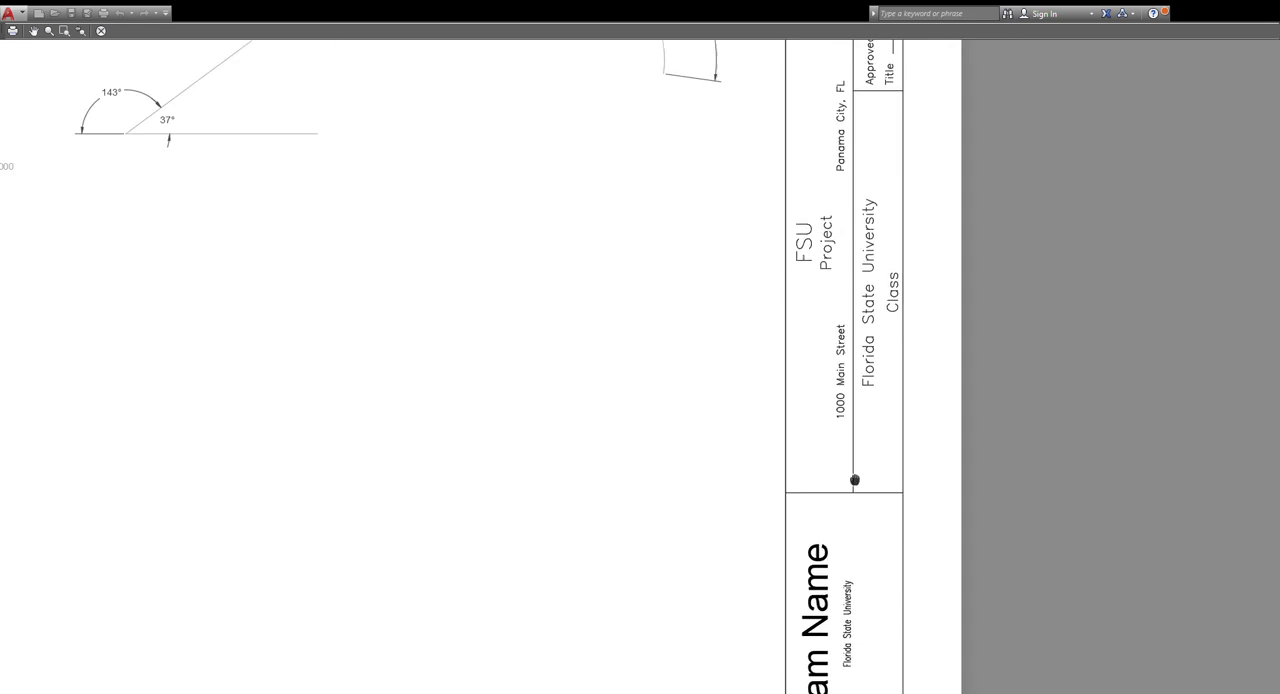
scroll(854, 480, "down", 2)
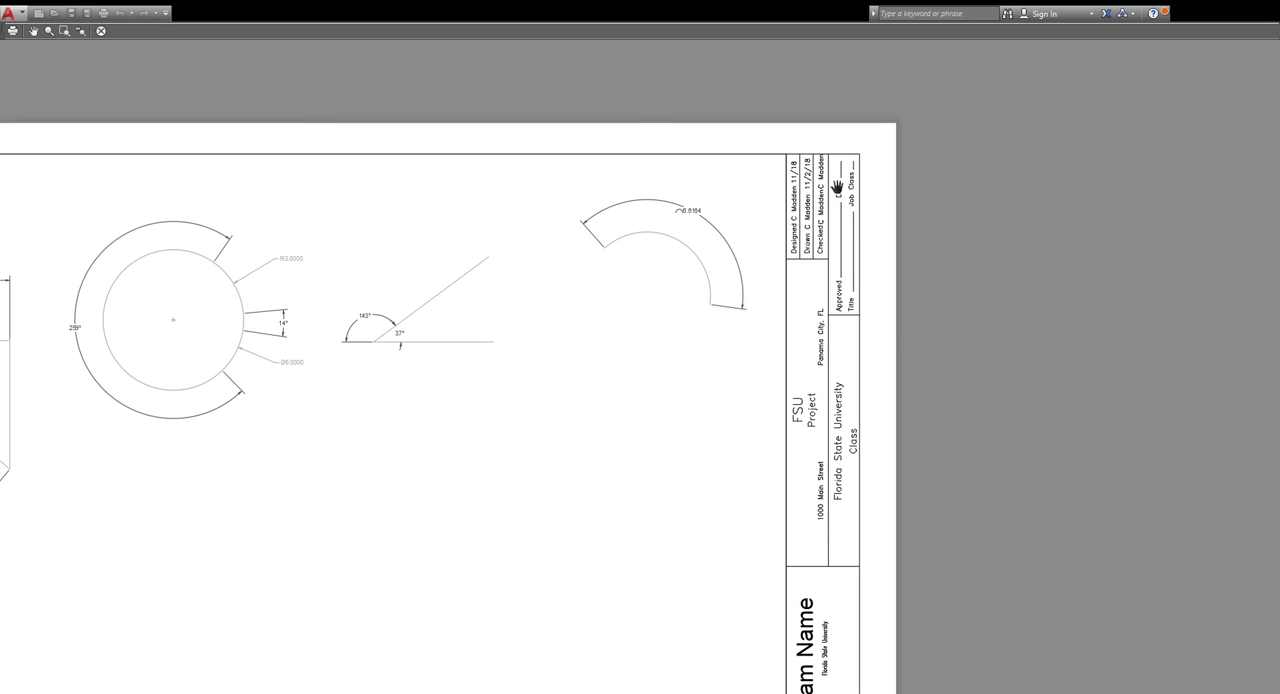
scroll(803, 249, "down", 5)
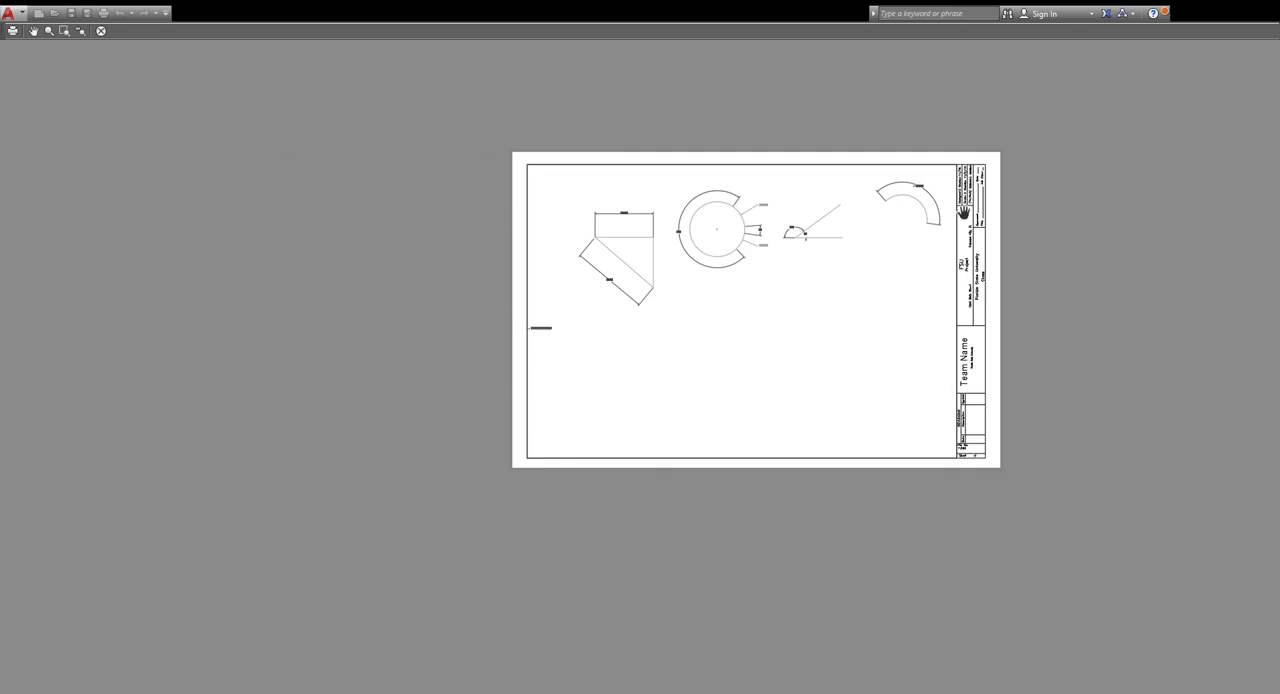